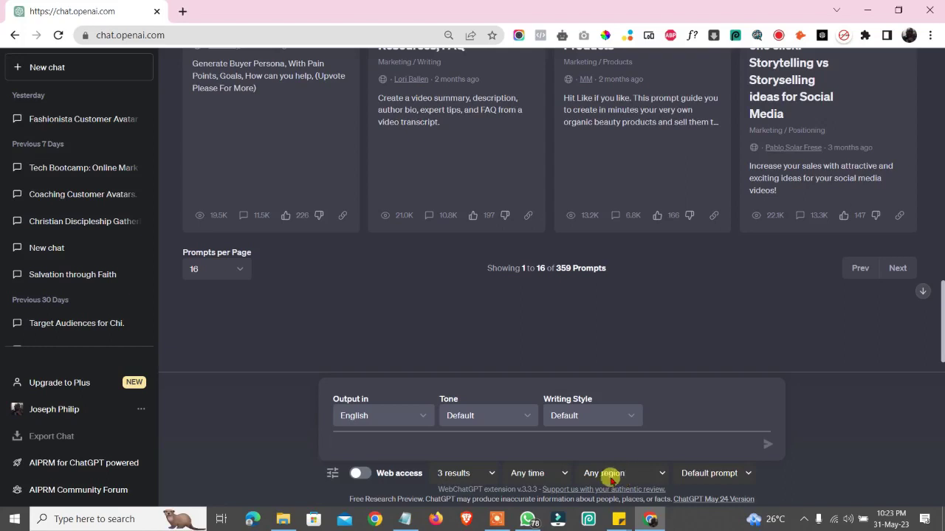
Step: Switch to Notepad, read the customer avatar prompt template at full window size, and return to the browser
left_click(407, 519)
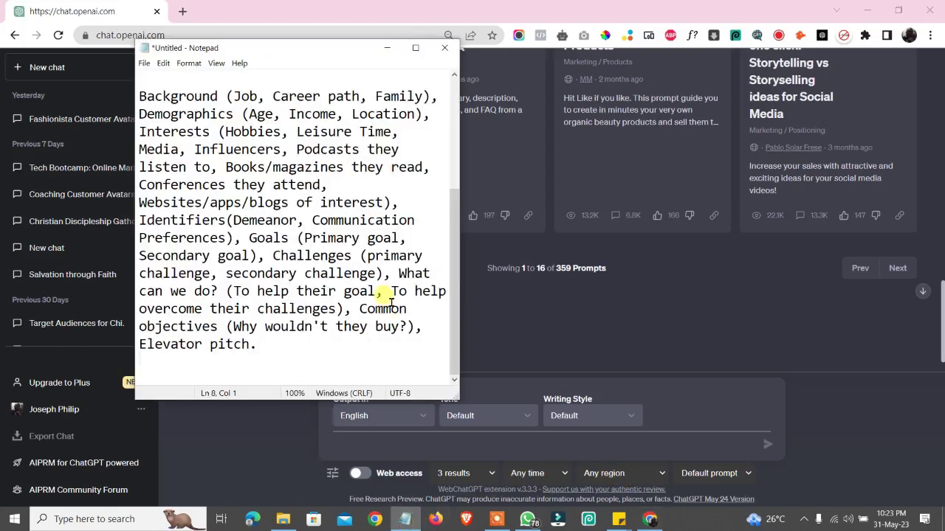
scroll(386, 298, "up", 4)
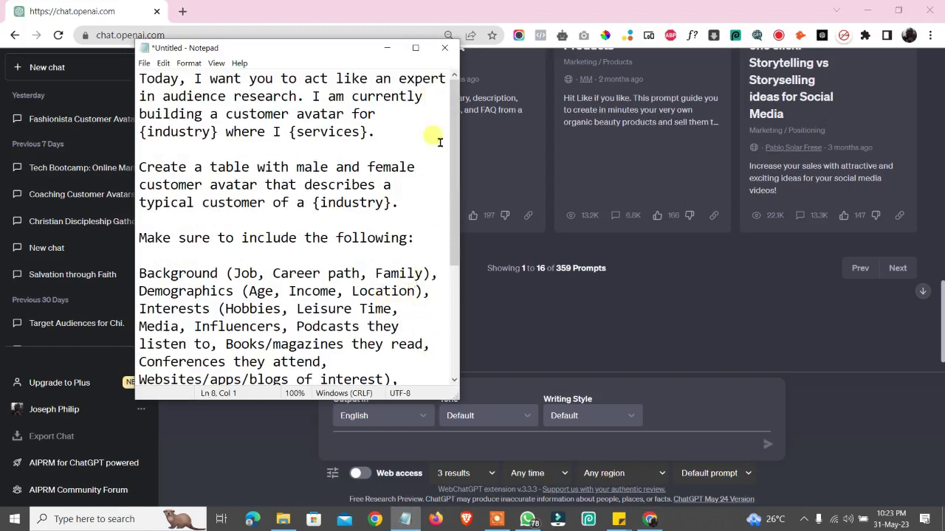
left_click(413, 48)
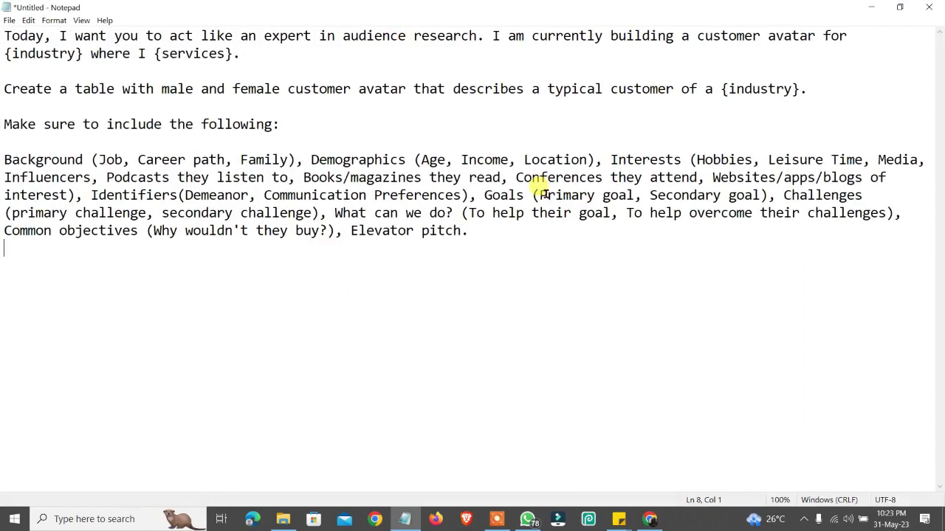
left_click(871, 7)
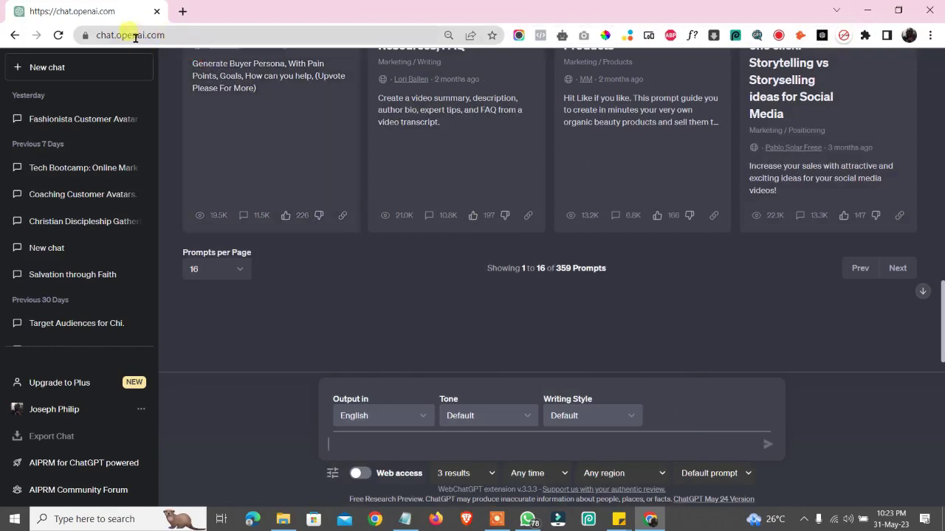
left_click(183, 12)
left_click(90, 9)
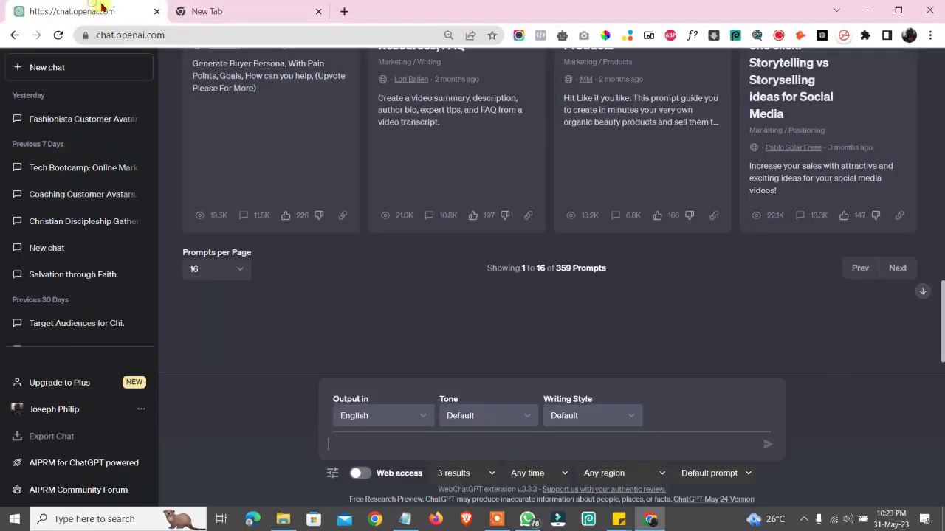
left_click(232, 11)
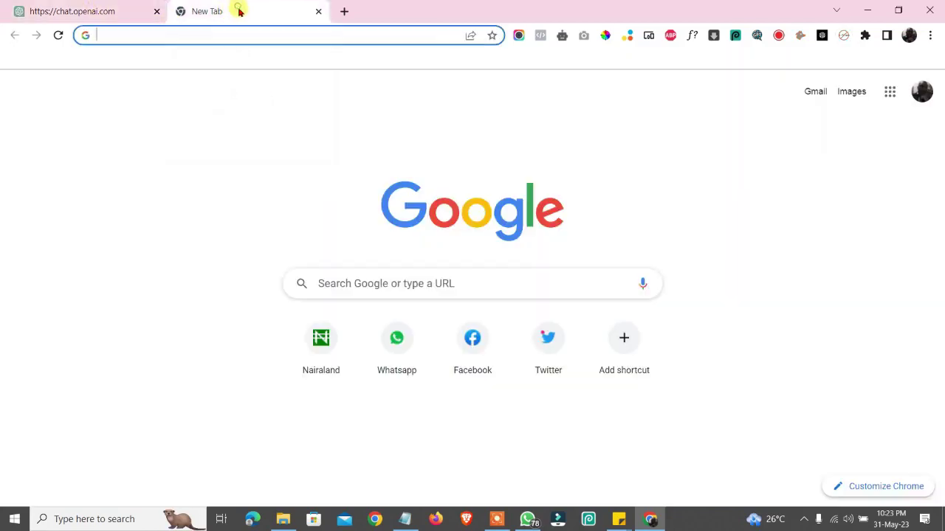
type("ope")
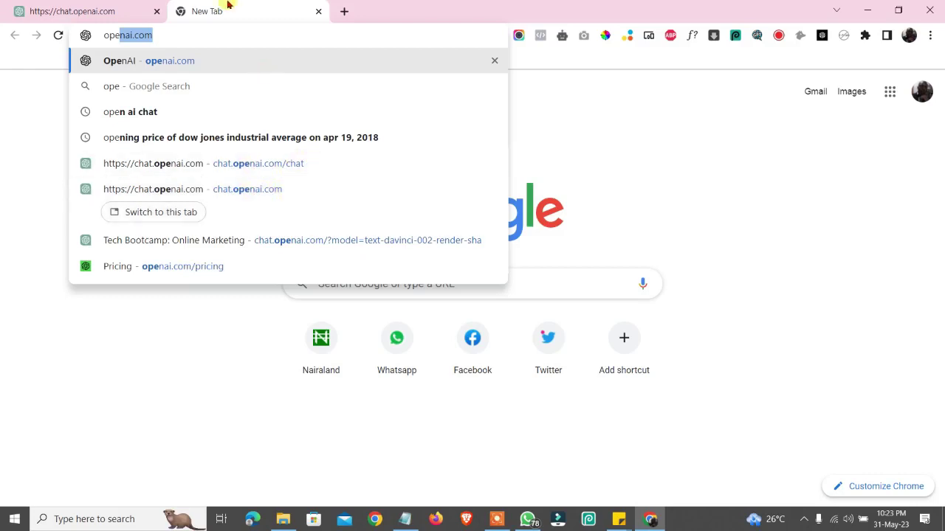
left_click(116, 9)
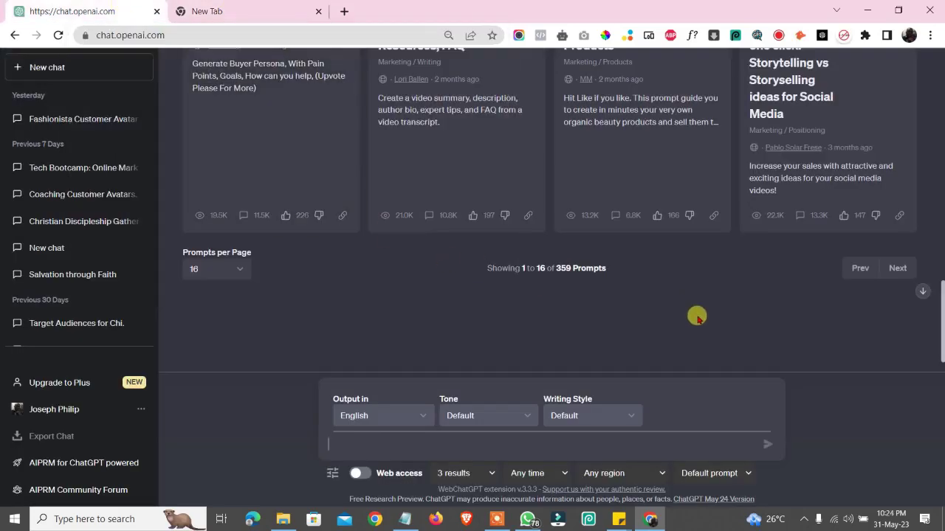
Step: Look through the public marketing prompts in the AIPRM prompt list
scroll(696, 316, "up", 5)
scroll(696, 315, "down", 6)
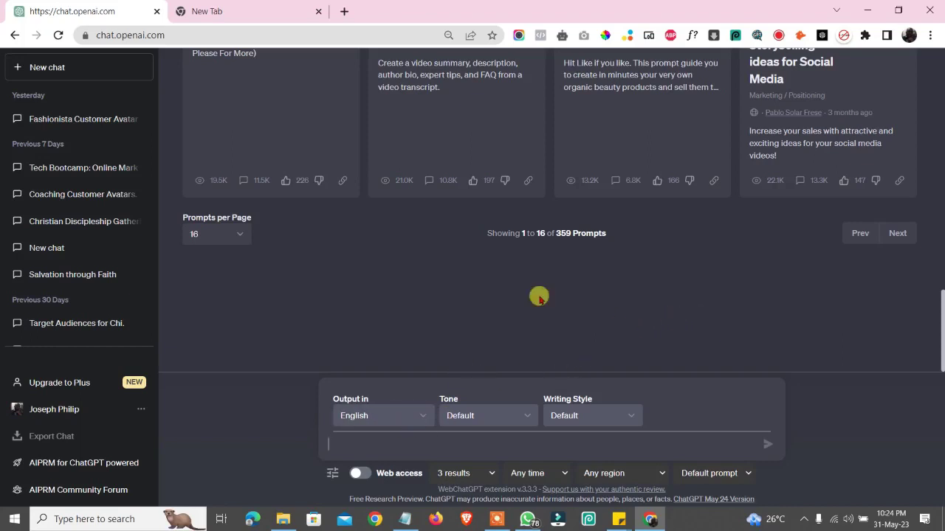
scroll(555, 295, "up", 10)
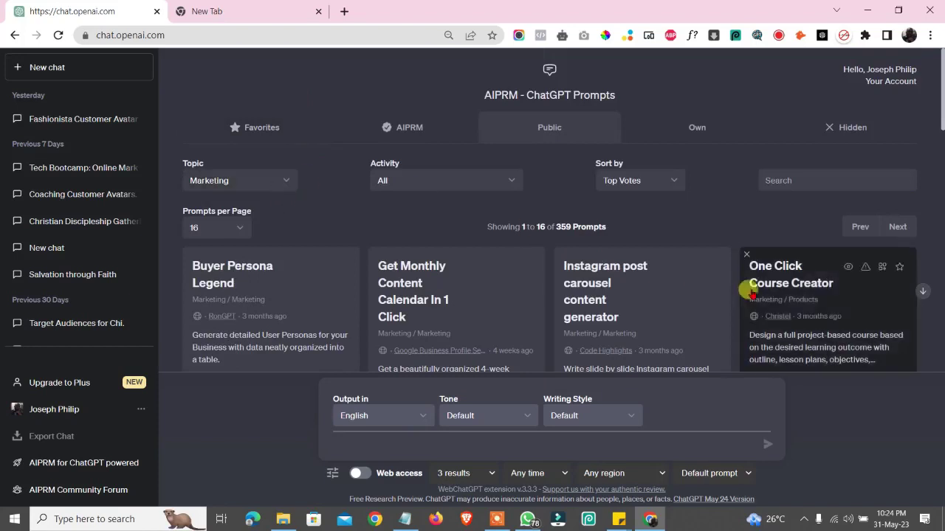
scroll(507, 221, "down", 4)
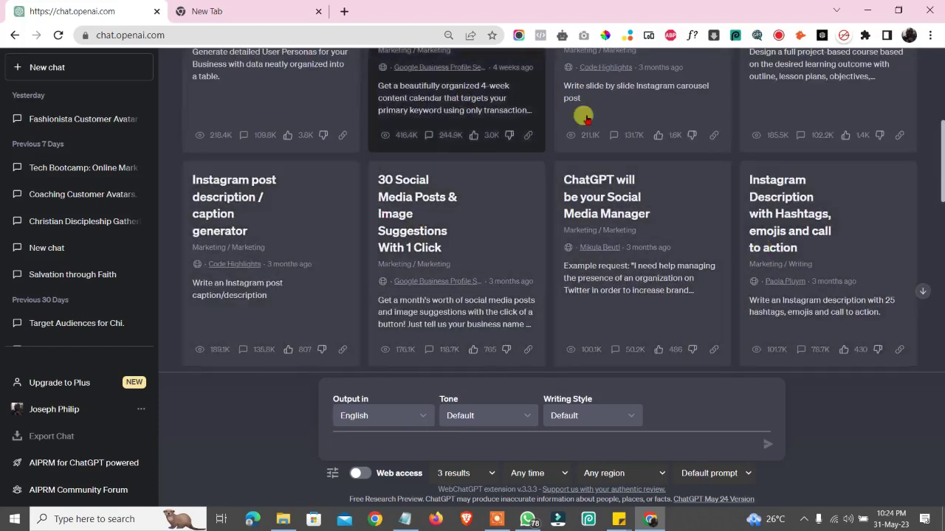
scroll(350, 207, "up", 4)
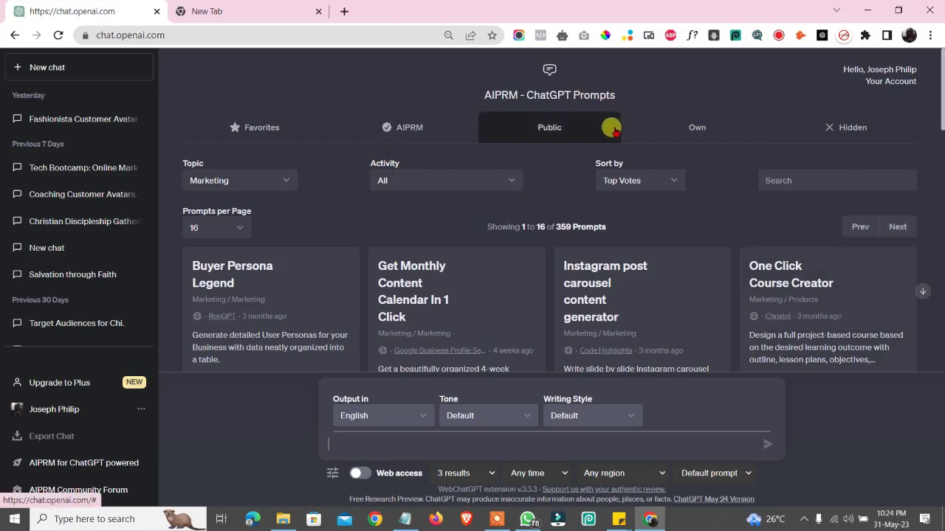
scroll(647, 205, "down", 10)
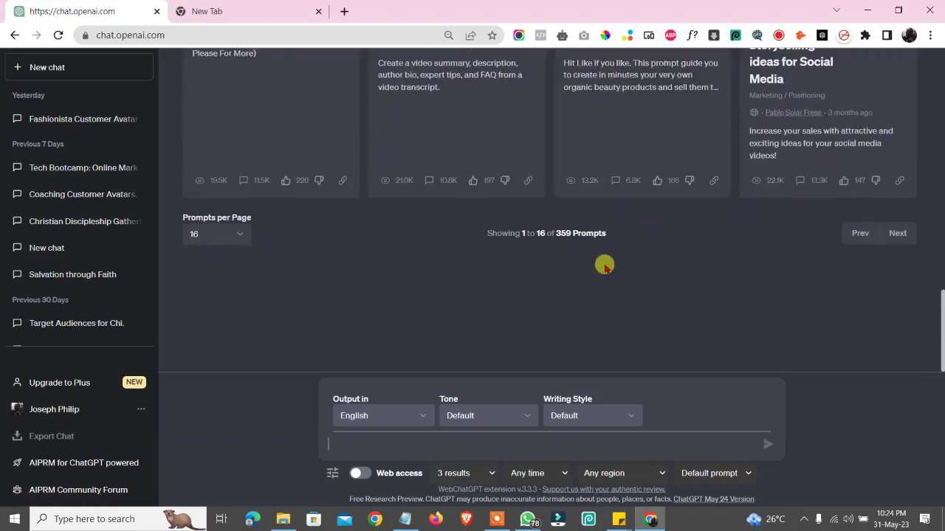
scroll(597, 253, "up", 10)
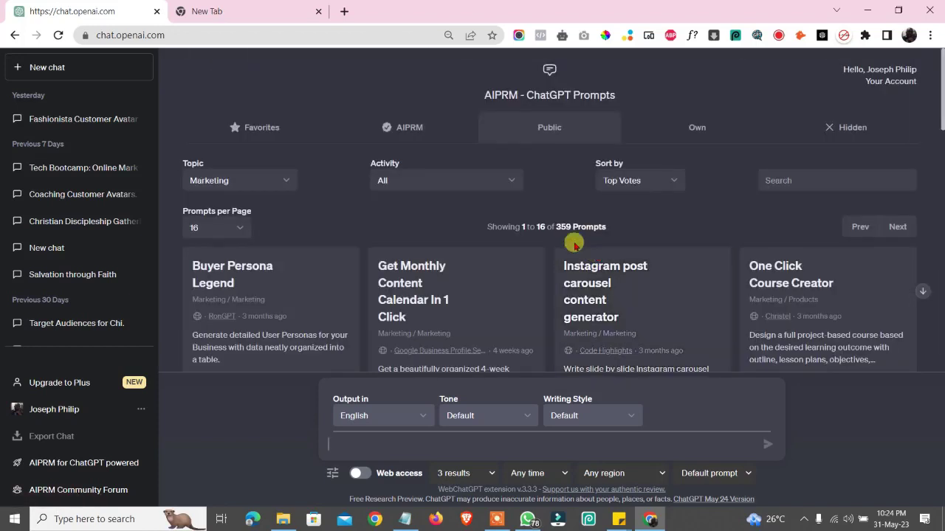
Step: Switch to Notepad and move the sentence beginning "I am currently building" into its own paragraph, separated by a blank line
left_click(403, 515)
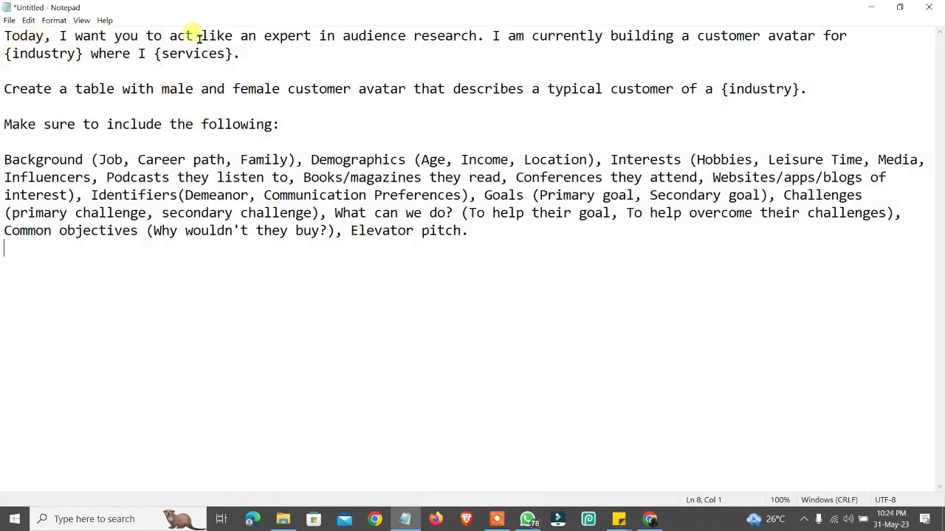
left_click(495, 37)
key("Return")
key("Return")
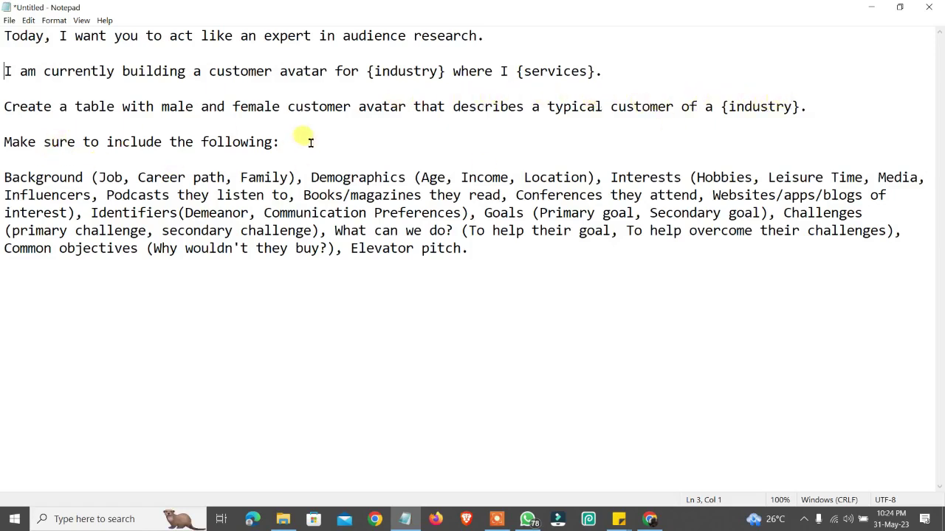
Step: Start new lines at Demographics, Interests and Identifiers in the list of details to include
left_click(310, 177)
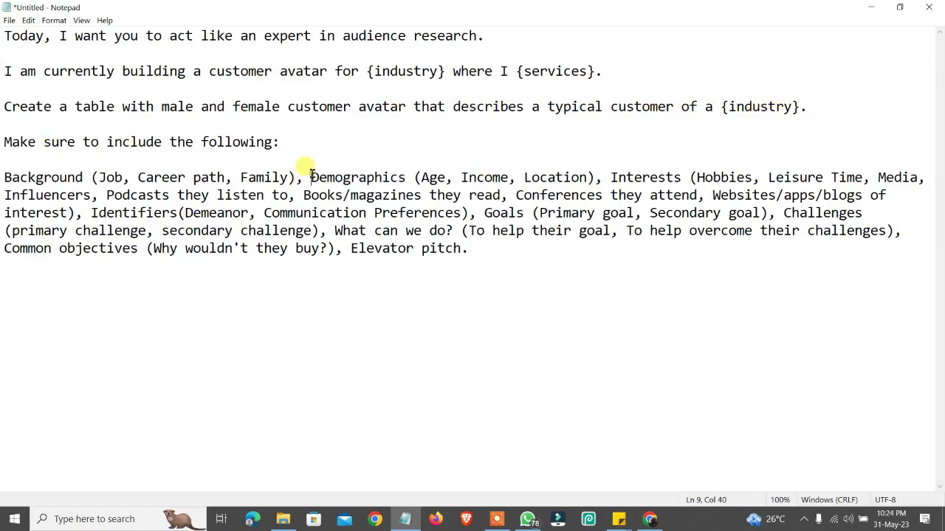
key("Return")
left_click(303, 194)
key("Return")
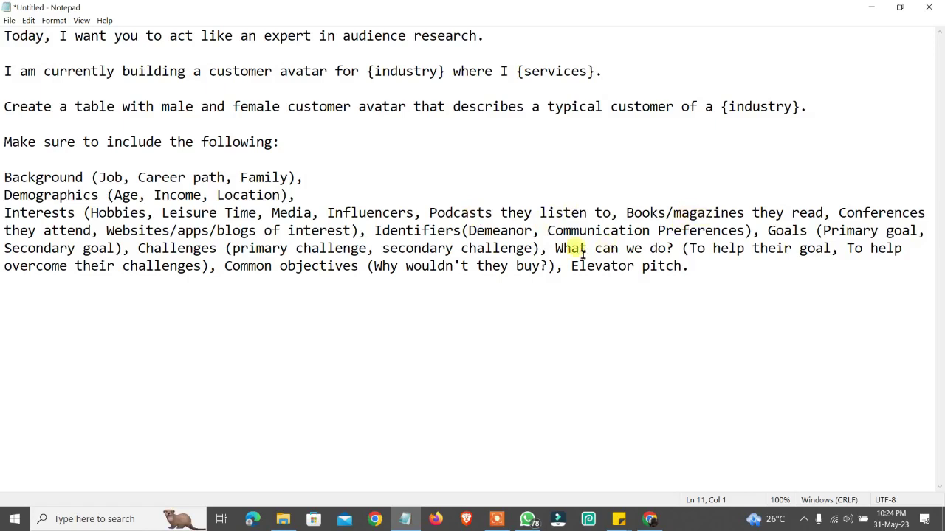
left_click(381, 230)
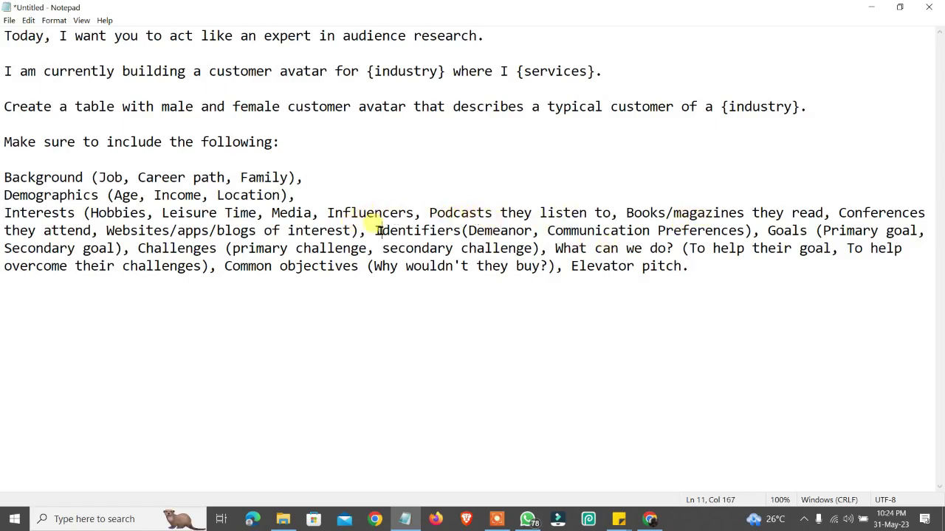
key("Return")
key("BackSpace")
left_click(374, 231)
key("Return")
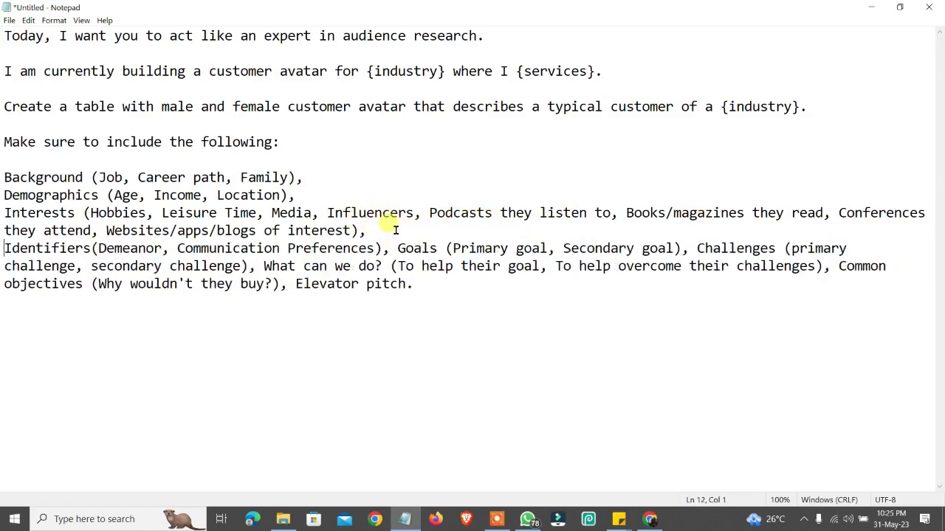
Step: Add line breaks before Challenges, "What can we do?", Common objectives and Books/magazines in the list of details
left_click(694, 248)
key("Return")
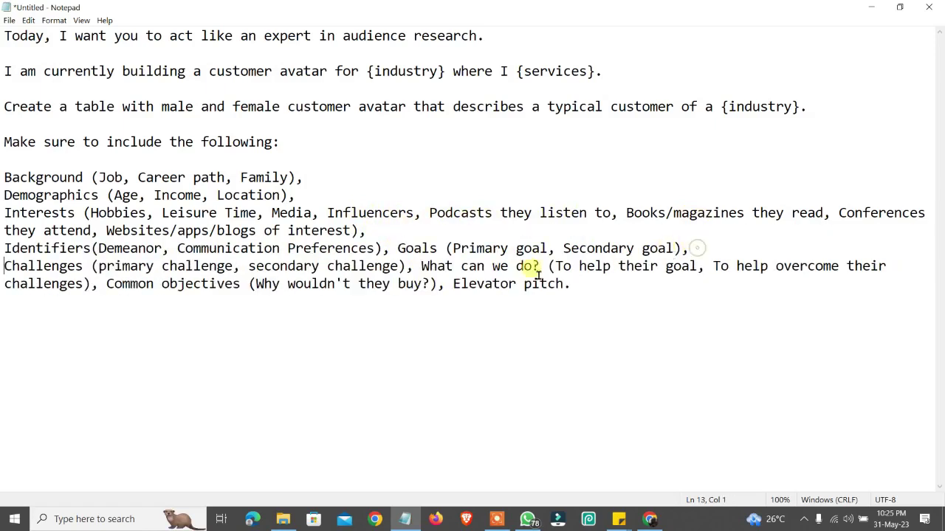
left_click(418, 266)
key("Return")
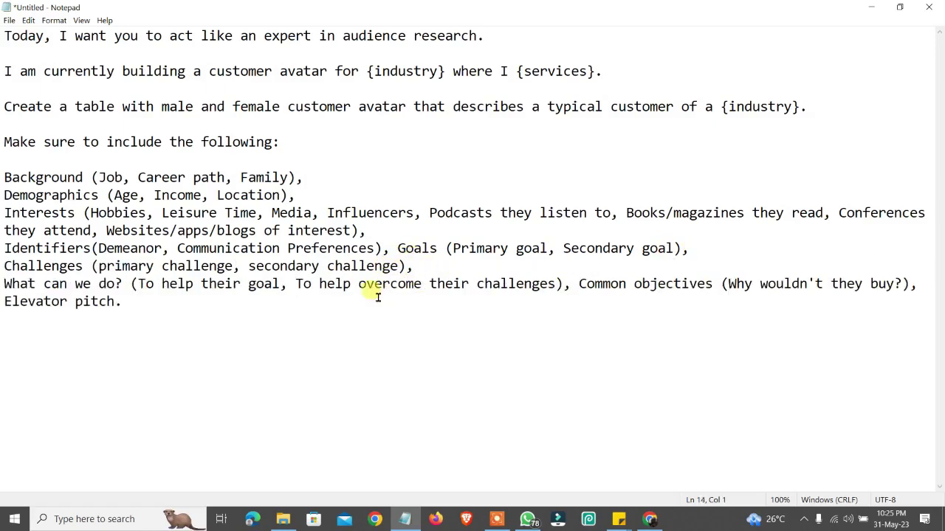
left_click(579, 284)
key("Return")
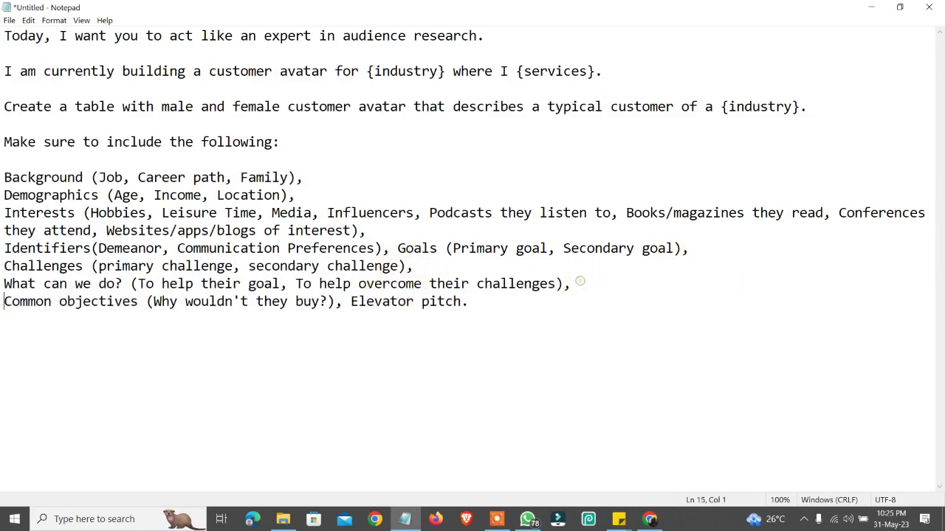
left_click(626, 213)
key("Return")
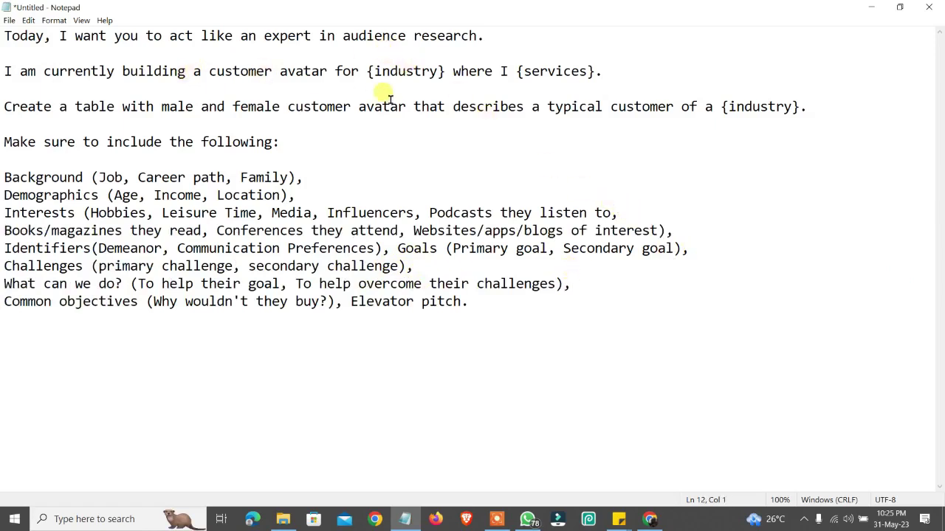
Step: Clear the word "industry" inside the braces of the sentence about building a customer avatar
left_click_drag(439, 71, 374, 71)
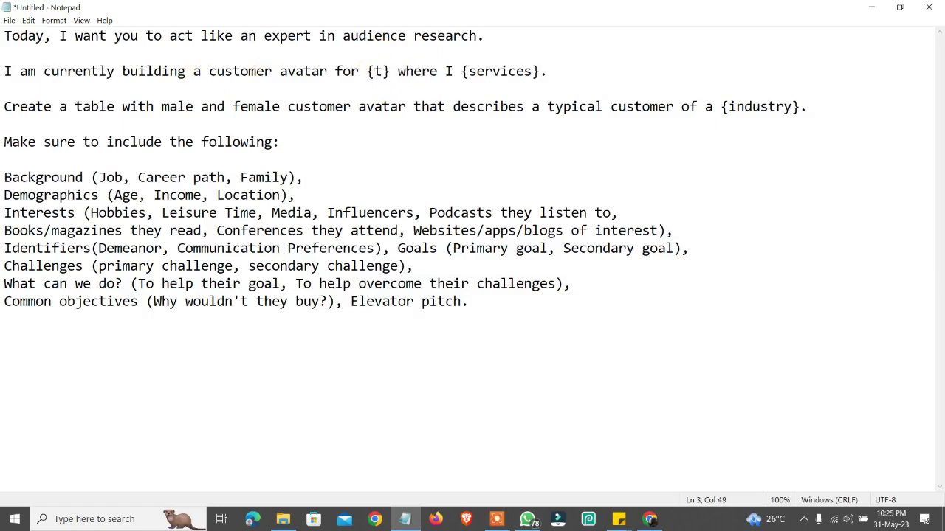
key("BackSpace")
type("c")
key("BackSpace")
type("money")
key("BackSpace")
key("BackSpace")
key("BackSpace")
key("BackSpace")
key("BackSpace")
type("consu")
key("BackSpace")
key("BackSpace")
key("BackSpace")
key("BackSpace")
key("BackSpace")
type("knowl")
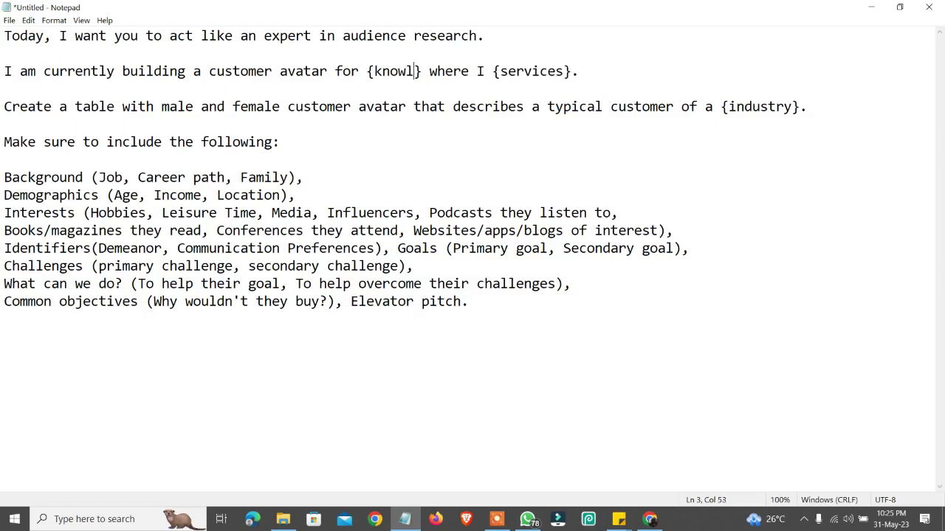
key("BackSpace")
key("BackSpace")
key("BackSpace")
key("BackSpace")
key("BackSpace")
Step: Fill the emptied braces after "customer avatar for" with "coaches, consultants and knowledge experts"
type("coache")
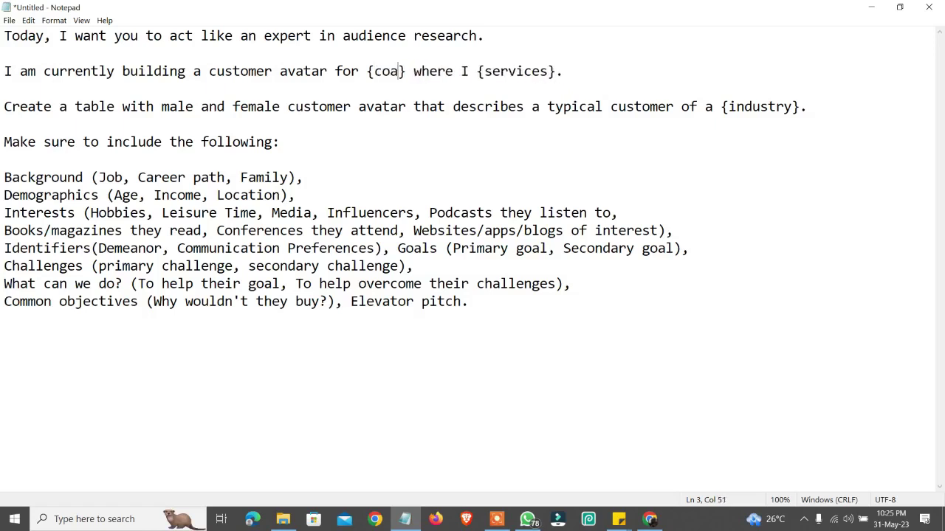
type("s, consultat")
key("BackSpace")
type("nts and knowle")
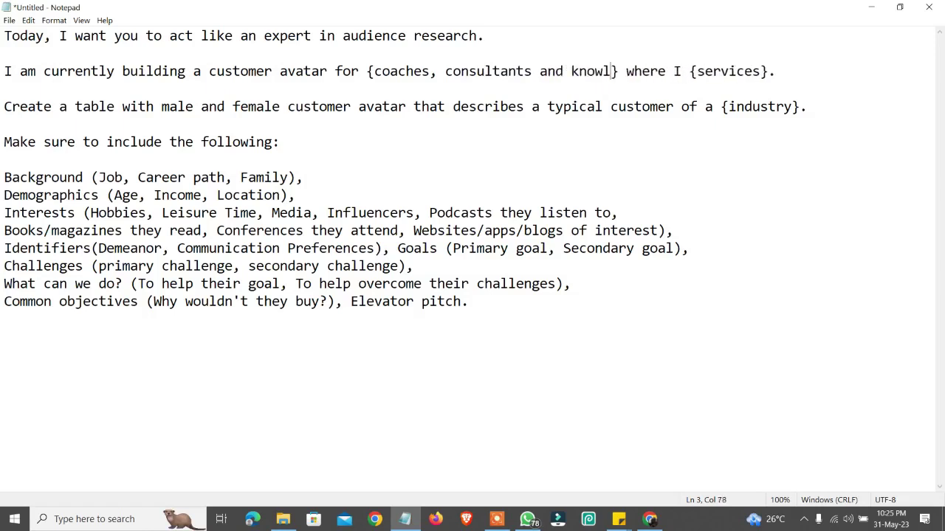
type("s")
type("ge experts")
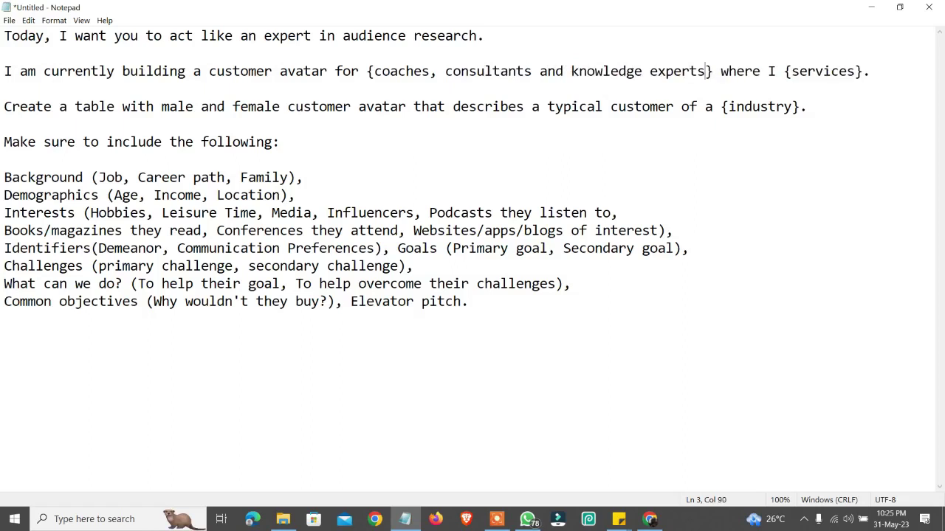
Step: Replace {services} with "automated lead generation services/digital marketing" and remove the braces around "coaches, consultants and knowledge experts"
left_click_drag(781, 68, 863, 72)
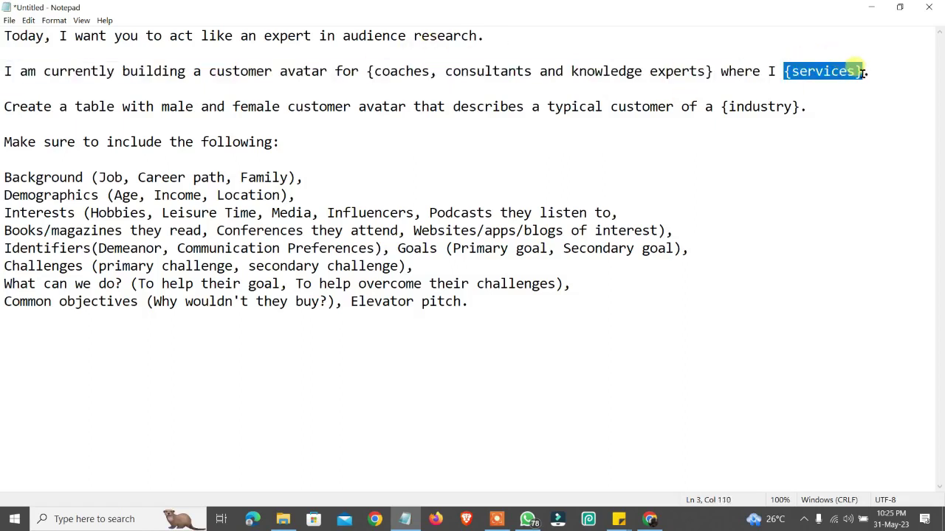
type("l")
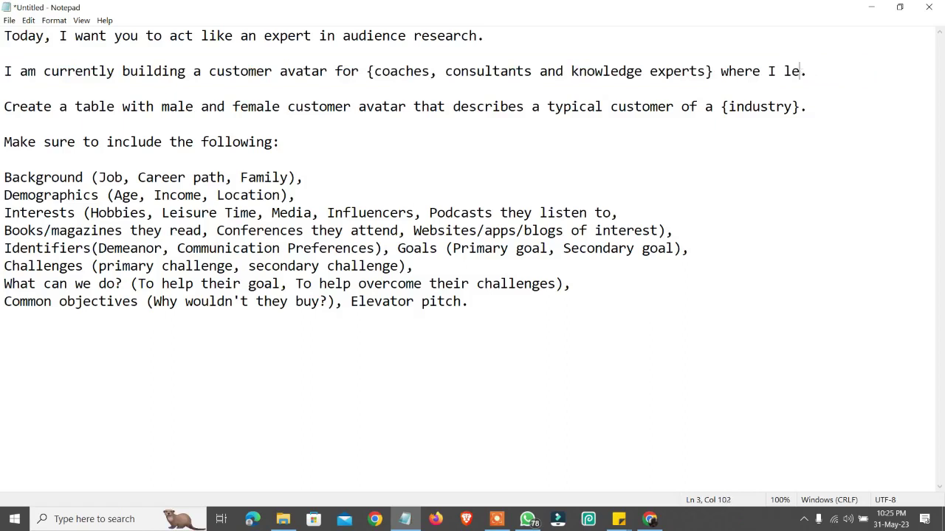
type("utomated lead generation services/digital marketing")
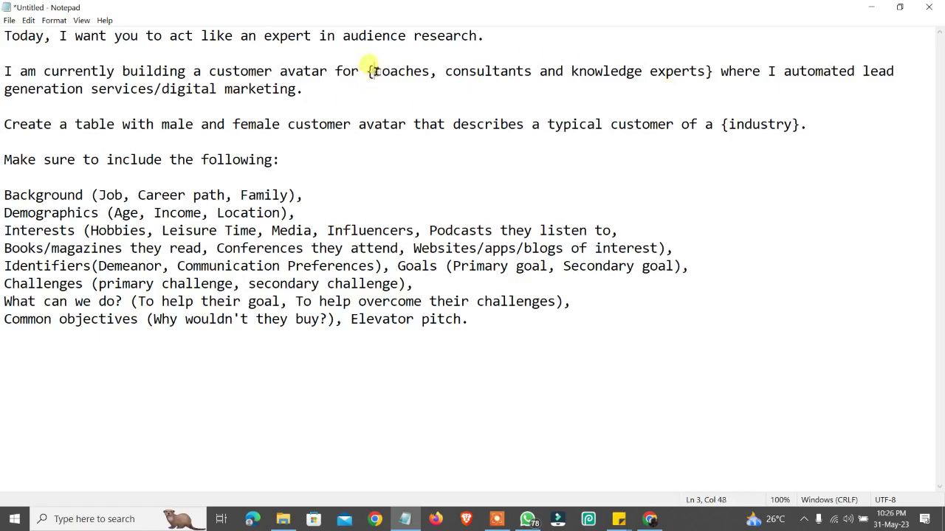
key("BackSpace")
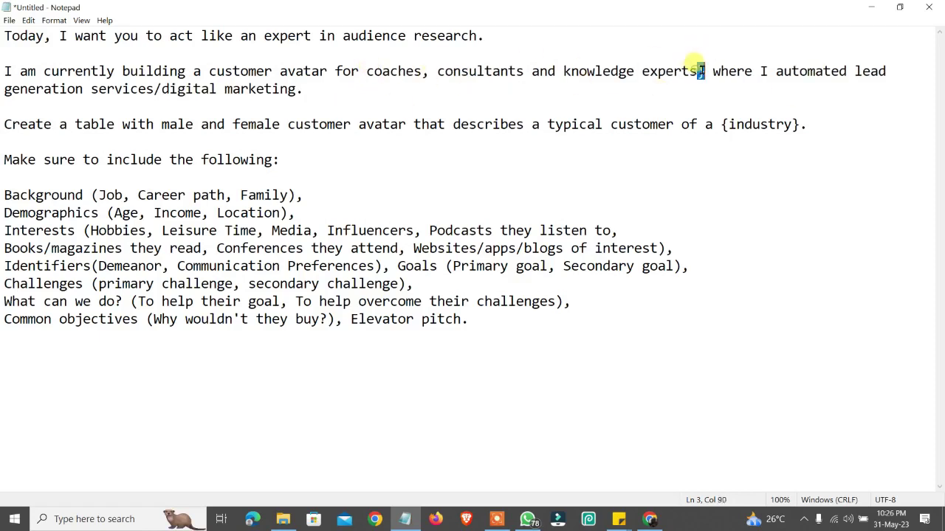
key("BackSpace")
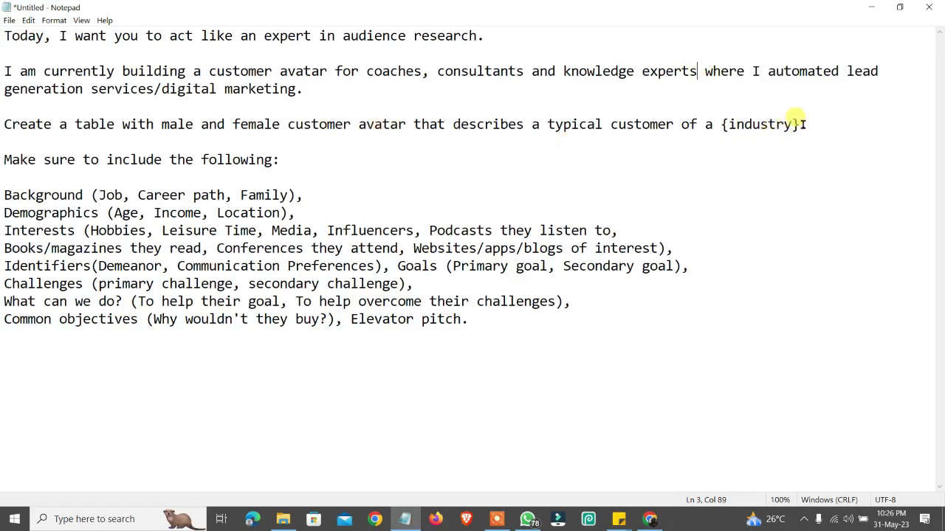
Step: Replace {industry} in the table sentence with "consulting industry" and copy the whole prompt
left_click_drag(799, 124, 725, 127)
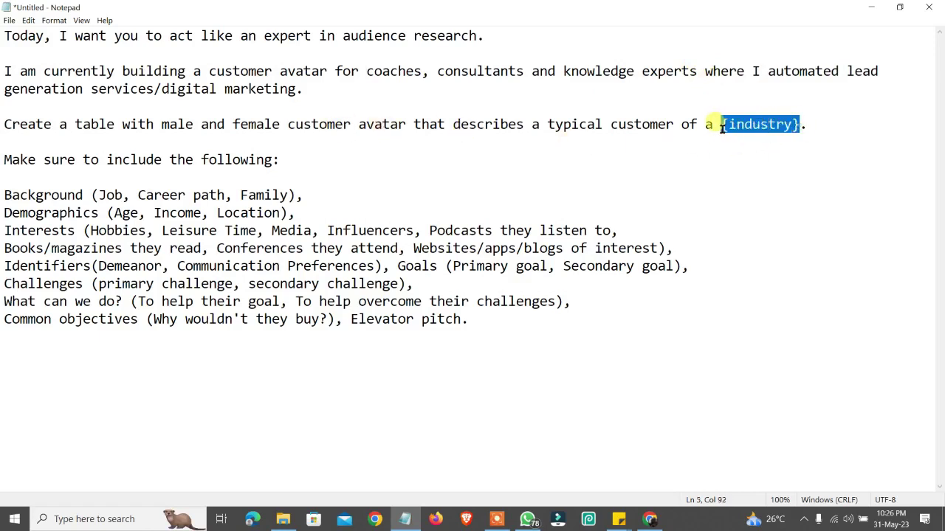
type("consulting")
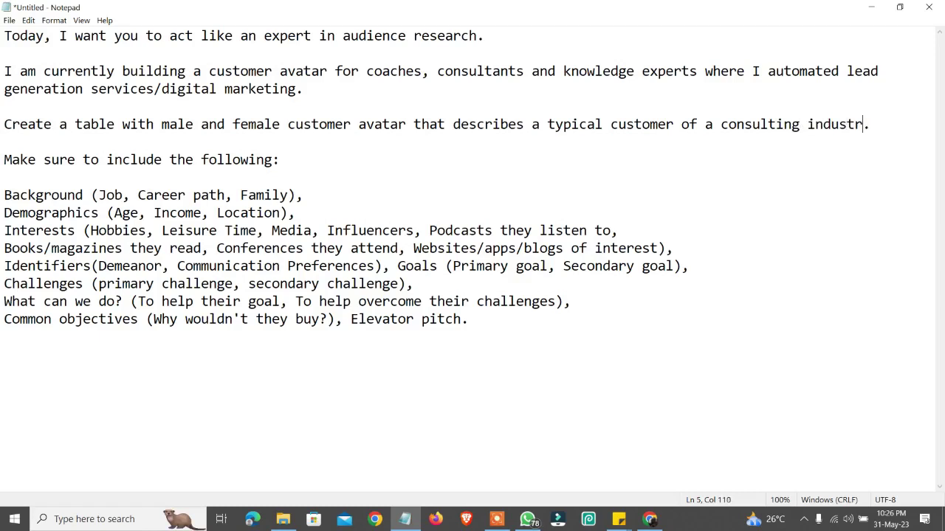
key("ctrl+a")
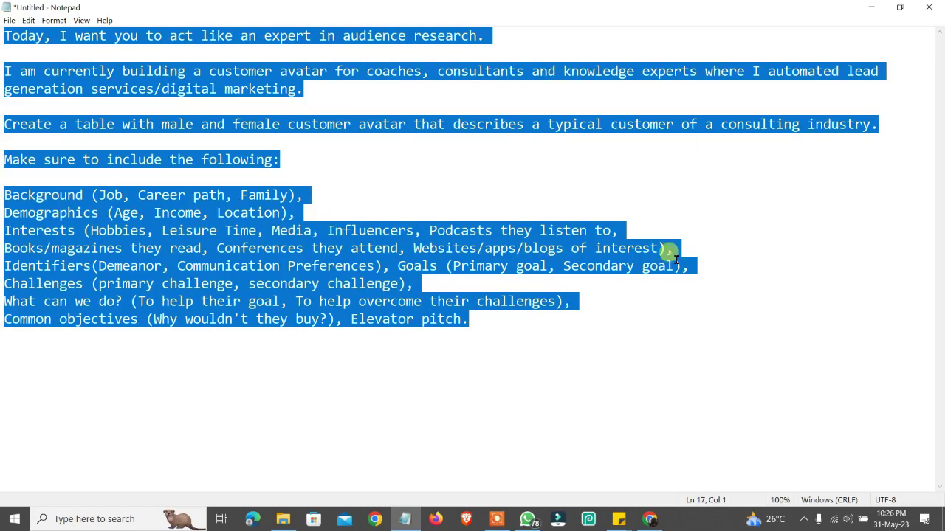
Step: Switch to ChatGPT in Chrome, paste the customer avatar prompt into the message box and send it
left_click(649, 519)
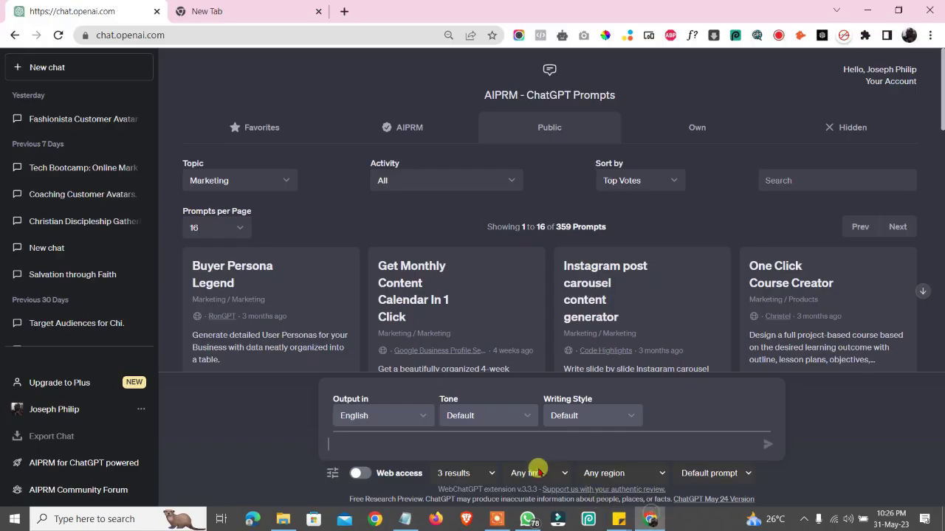
key("ctrl+v")
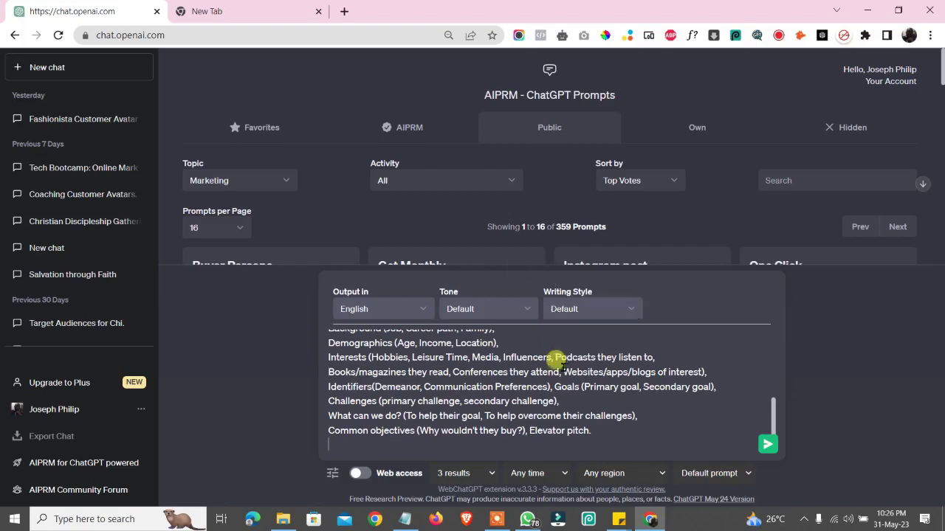
scroll(554, 366, "up", 10)
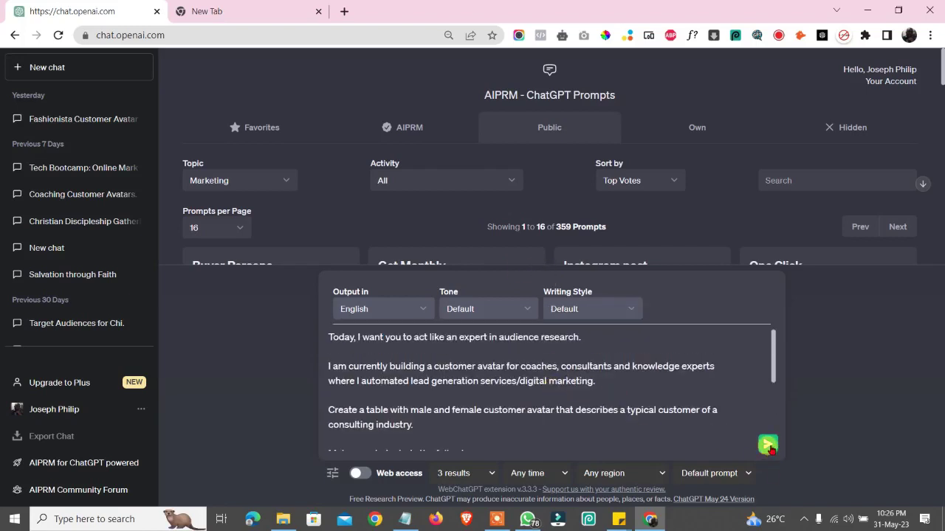
left_click(768, 444)
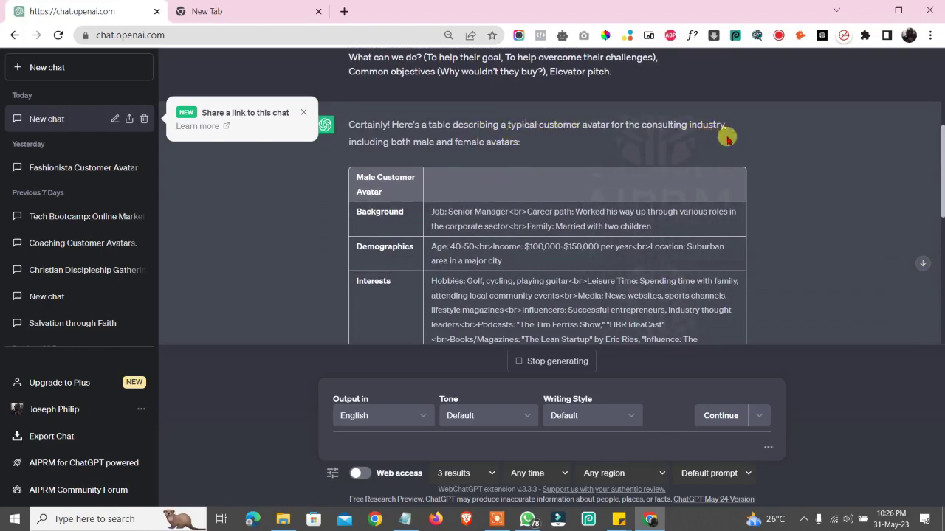
Step: Continue generating the response from the cut-off Goals row of the female customer avatar table
left_click_drag(939, 168, 921, 277)
scroll(921, 276, "down", 3)
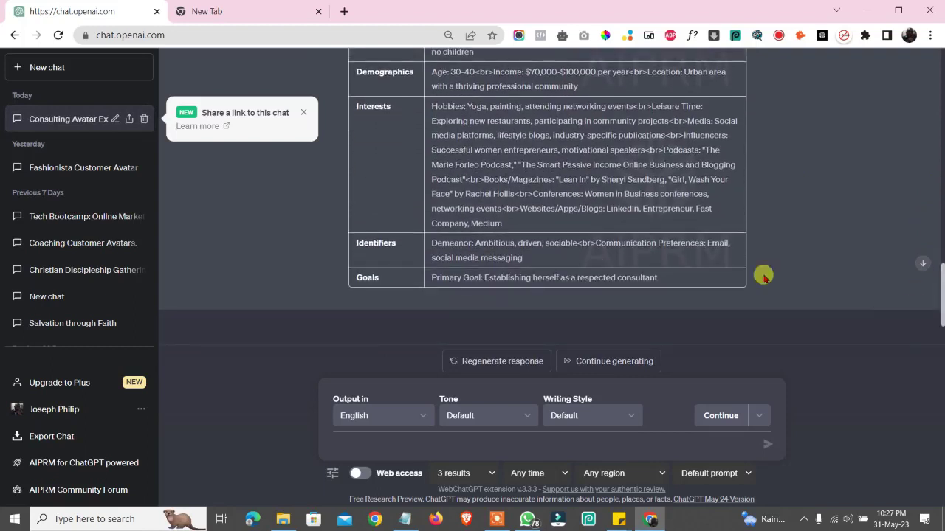
left_click(597, 361)
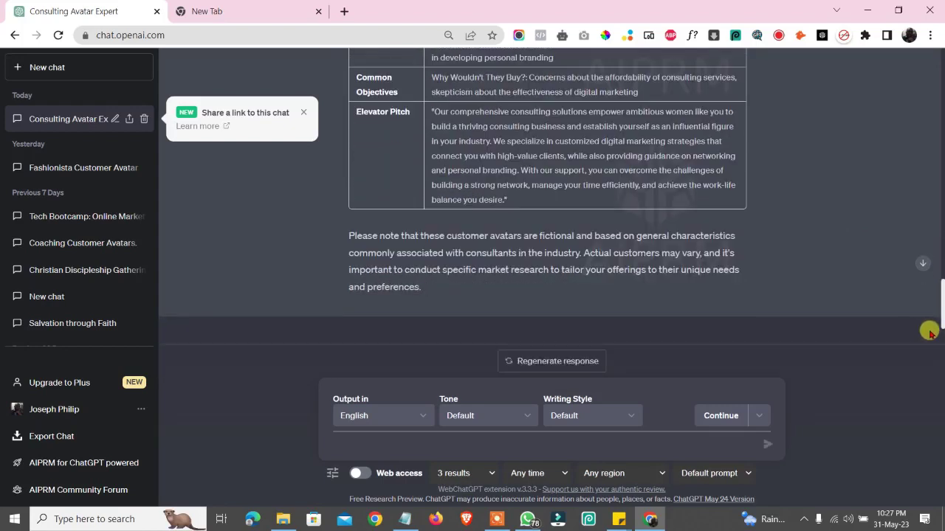
Step: Review the male and female customer avatar tables, from background and demographics through challenges, common objectives and elevator pitch
left_click_drag(928, 332, 914, 164)
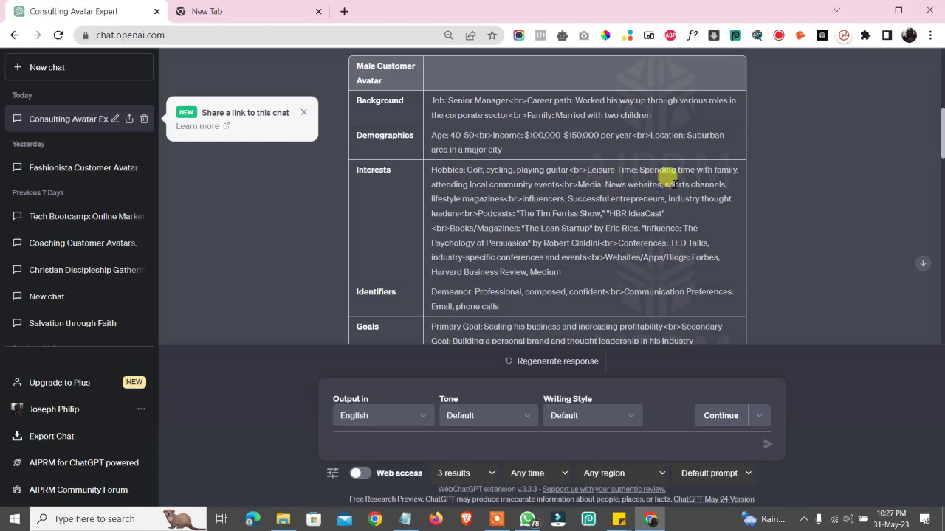
scroll(590, 170, "down", 3)
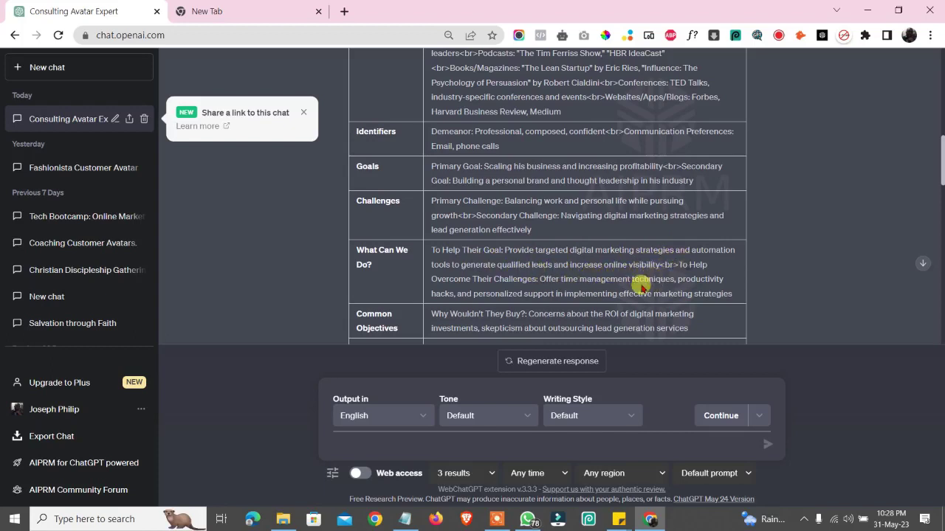
scroll(937, 172, "down", 2)
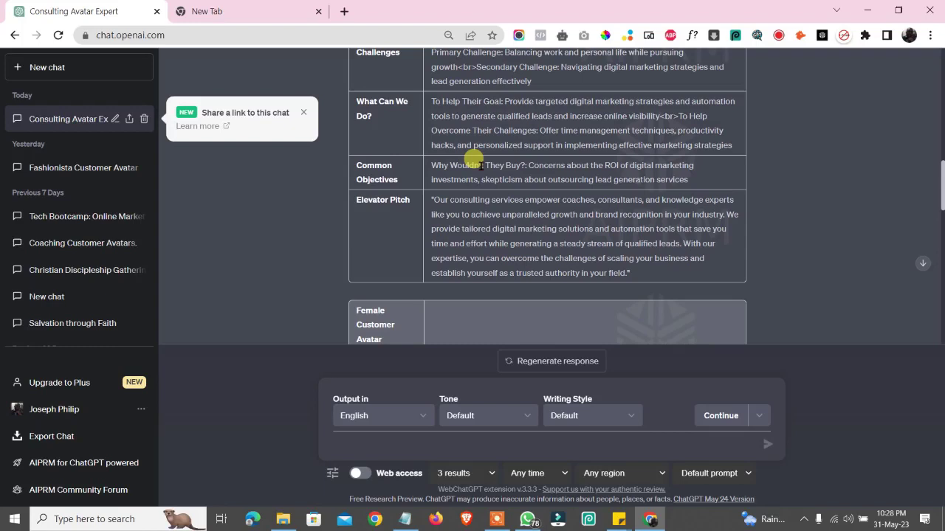
scroll(510, 226, "down", 5)
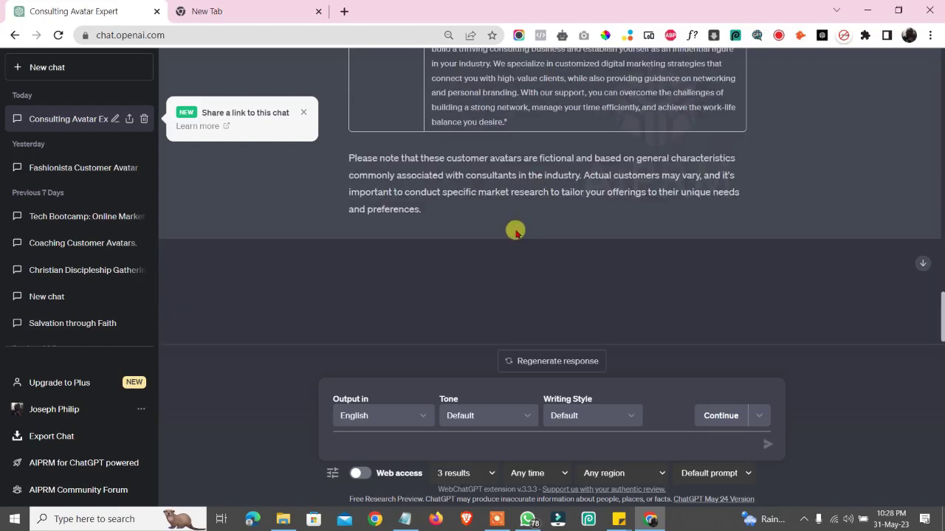
scroll(514, 228, "up", 3)
Step: Ask ChatGPT "Can you please explain more about the common objectives of the female avatar you just created?"
left_click(488, 440)
type("Can you please expand")
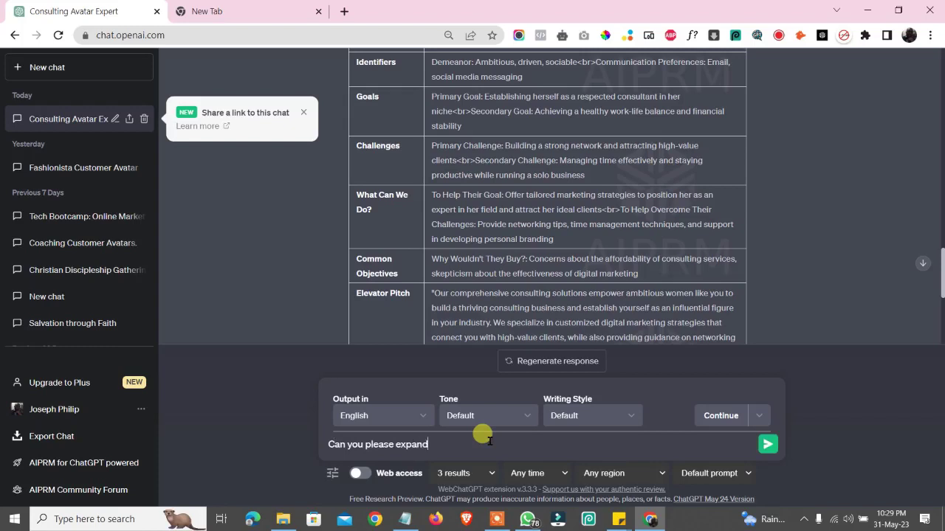
key("BackSpace")
key("BackSpace")
key("BackSpace")
type("lain more ont")
type(" he c")
key("BackSpace")
key("BackSpace")
type("about the comon")
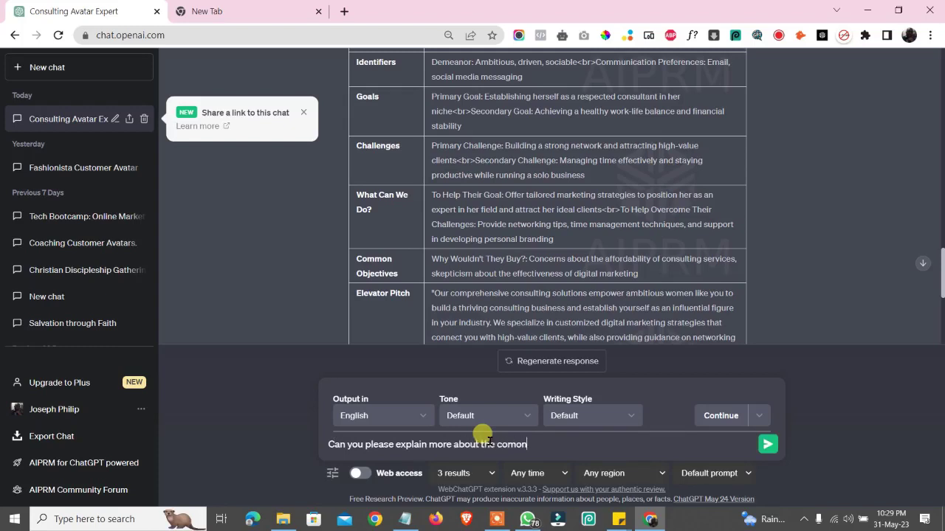
type("mon objectives of the female avatar you just created.")
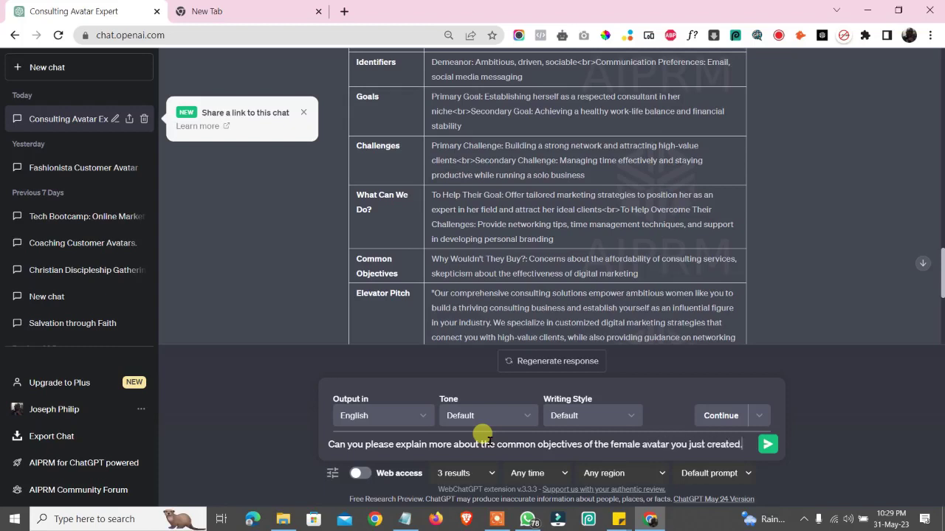
type("?")
key("Return")
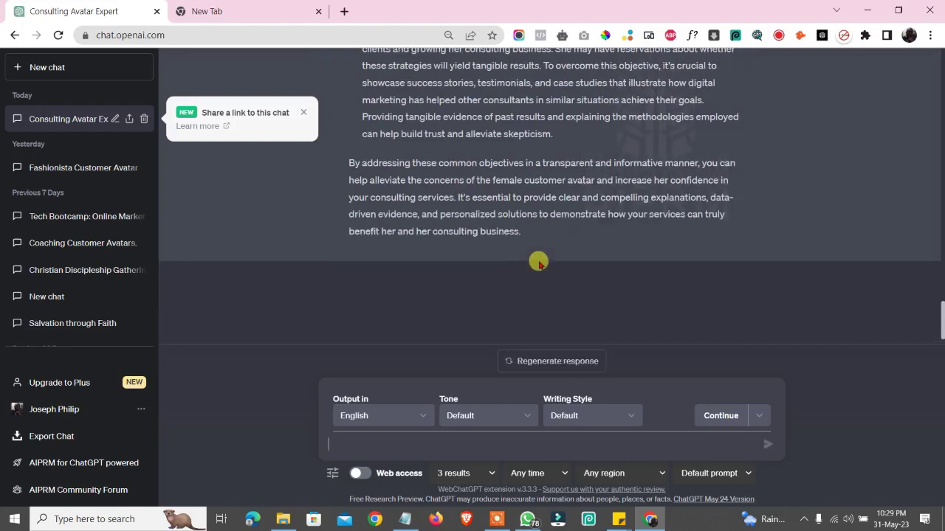
scroll(535, 264, "up", 3)
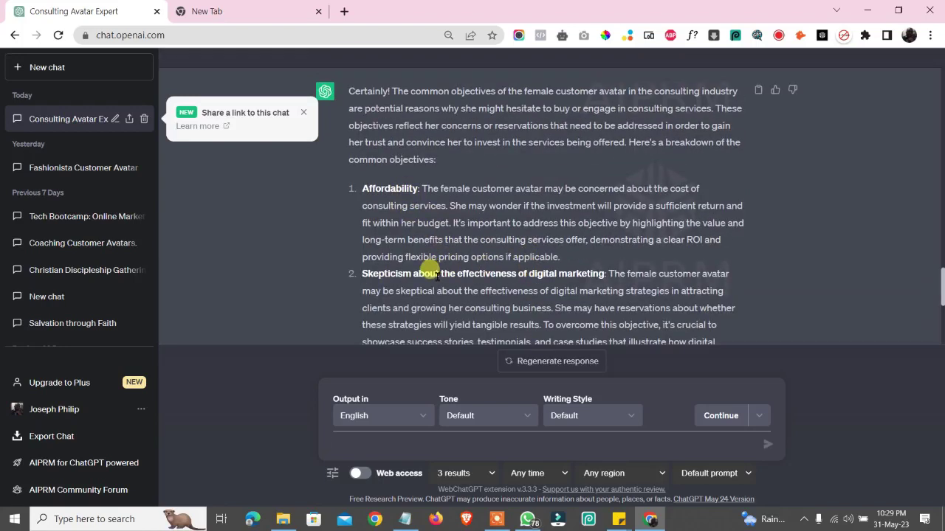
type("Wh")
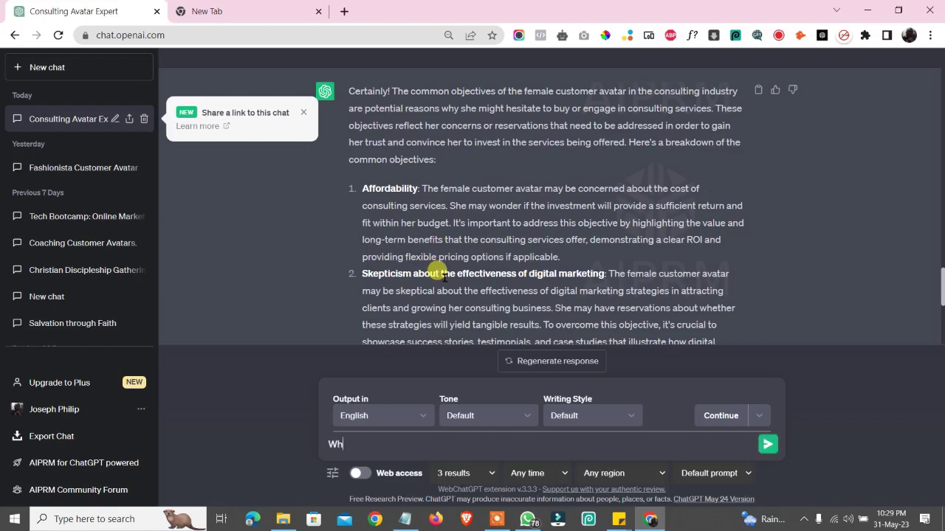
type("at other objectives are")
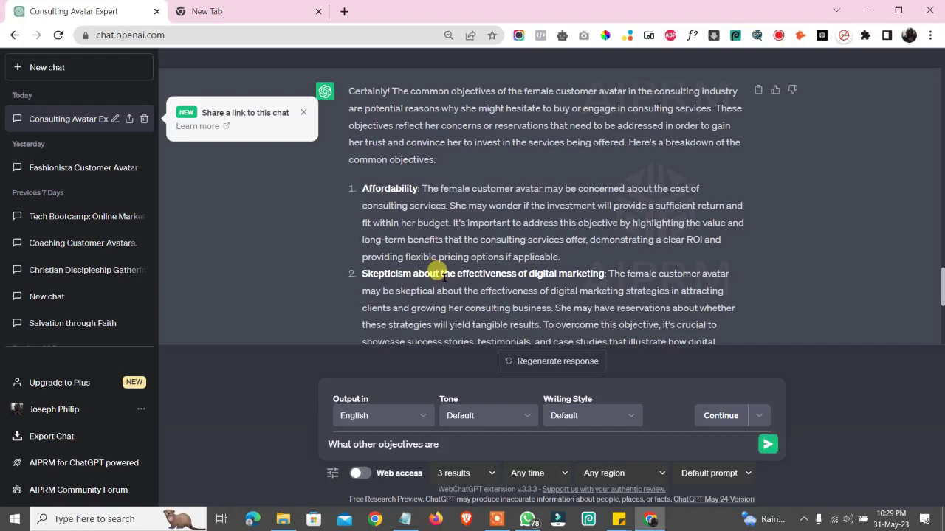
key("ctrl+a")
key("BackSpace")
Step: Send the follow-up "Give me 7 more objectives." and read through the response
type("Give ")
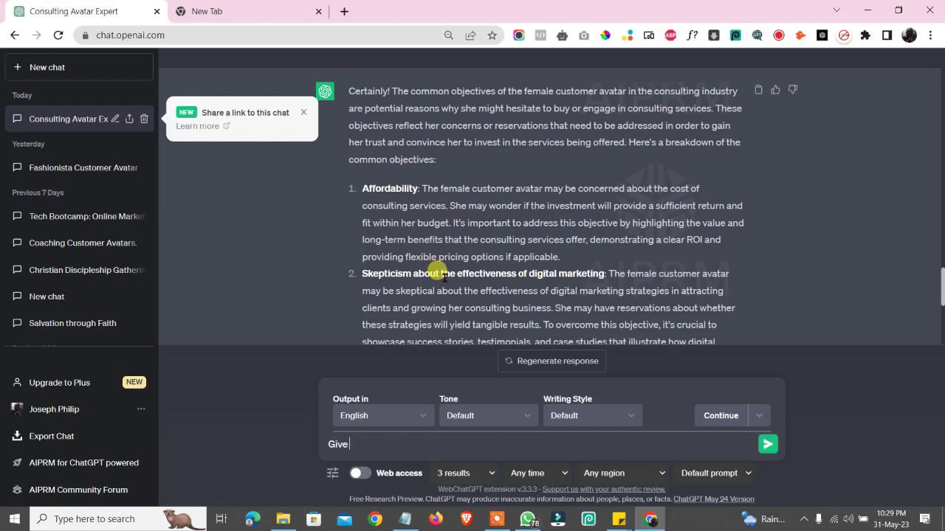
type("me 7 more objectives.")
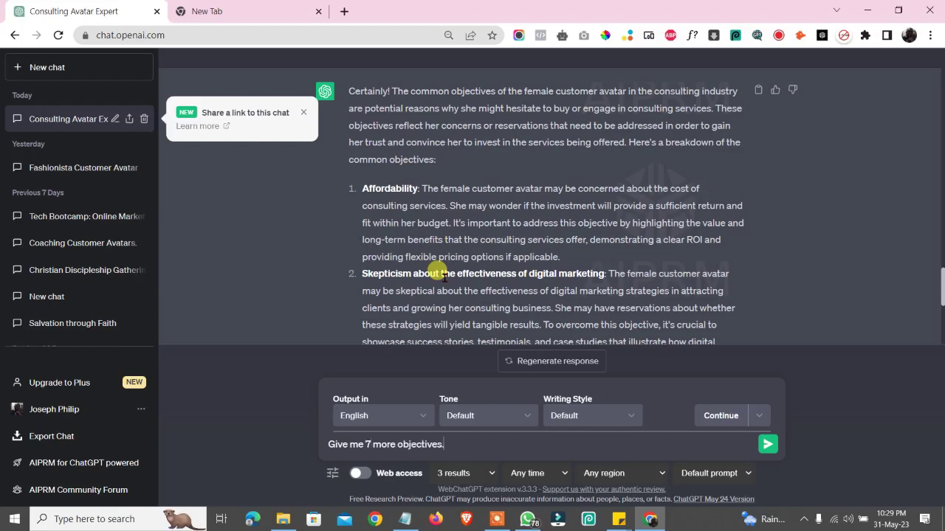
key("Return")
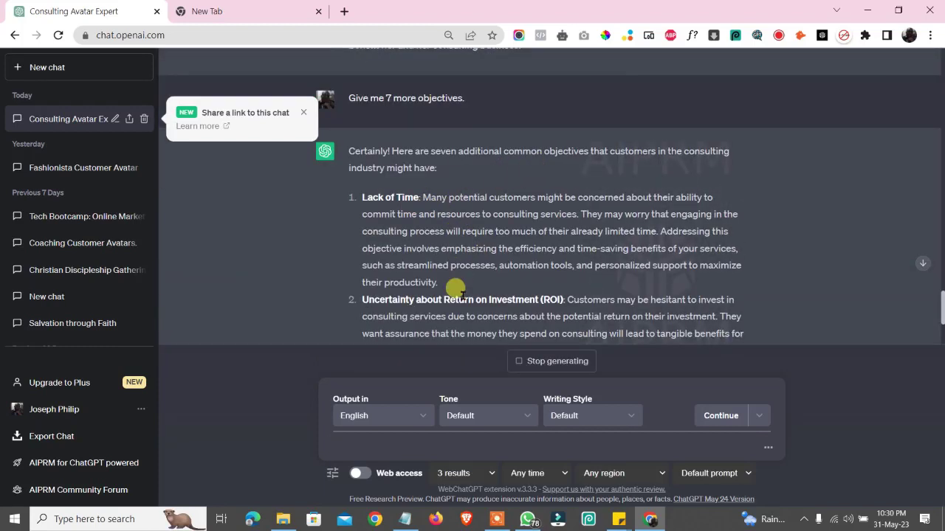
scroll(457, 289, "down", 4)
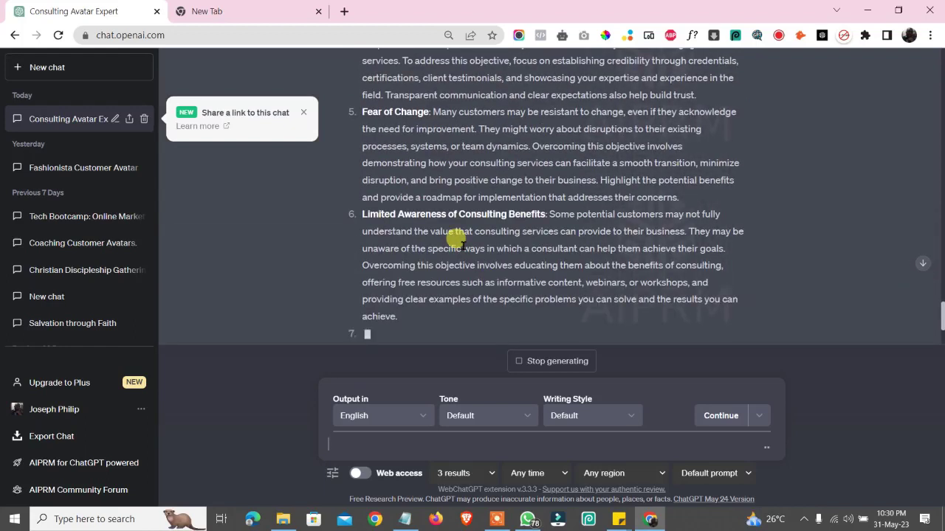
scroll(487, 282, "down", 3)
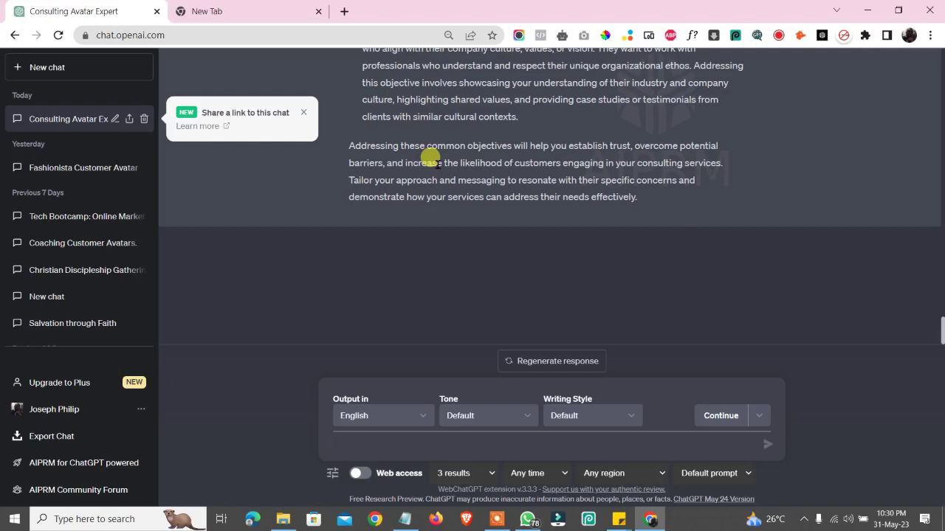
type("Give me")
key("BackSpace")
key("BackSpace")
key("BackSpace")
key("BackSpace")
key("BackSpace")
key("BackSpace")
key("BackSpace")
Step: Send the request "Write out a comprehensive solution to each of these aformentioned objectives."
type("Write out")
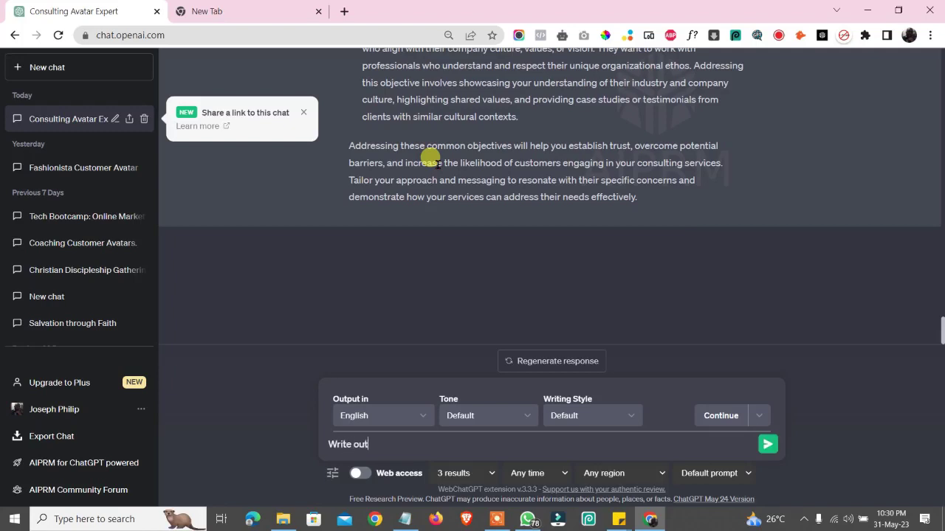
type(" a comprehesi")
key("BackSpace")
key("BackSpace")
key("BackSpace")
type("ensive solution to each of these")
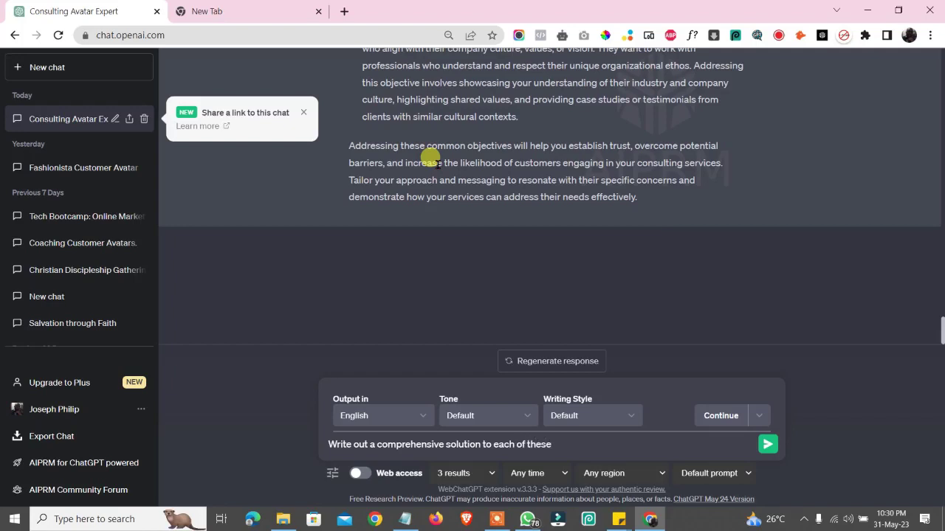
type(" aformentioned objectives.")
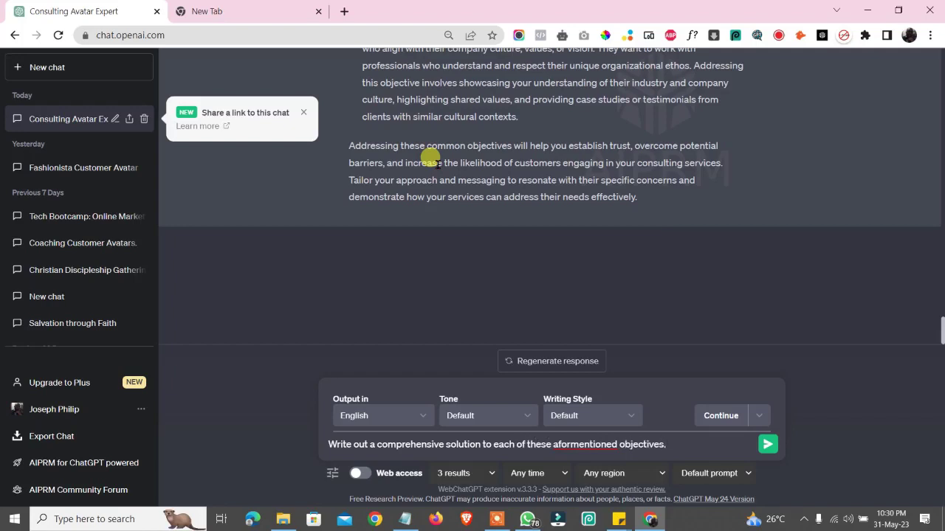
key("Return")
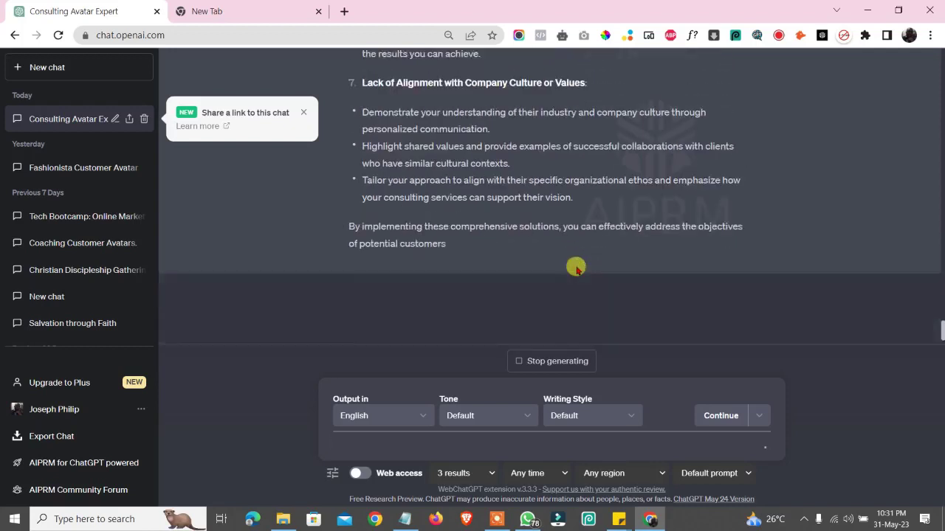
Step: Review the solutions written for each of the customer objectives, through to the closing paragraph
scroll(576, 268, "up", 3)
scroll(575, 268, "down", 4)
scroll(571, 267, "up", 3)
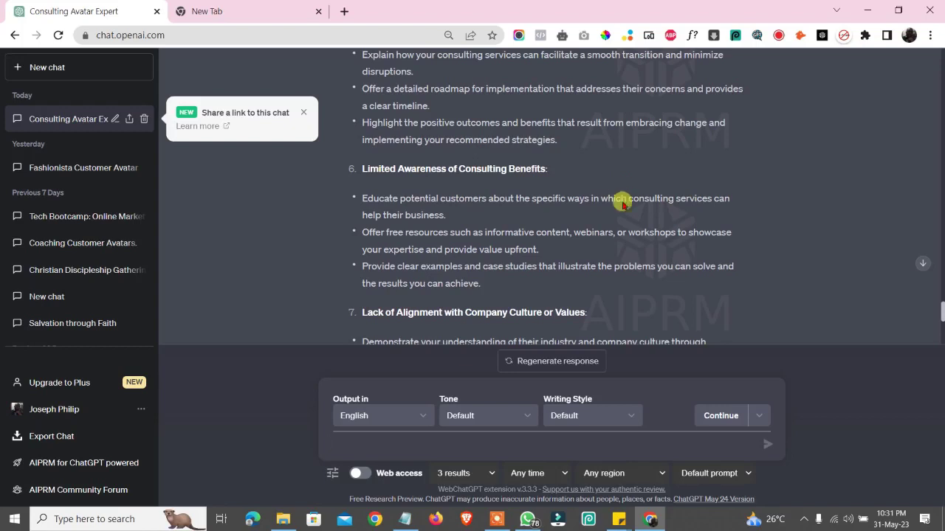
scroll(620, 201, "down", 4)
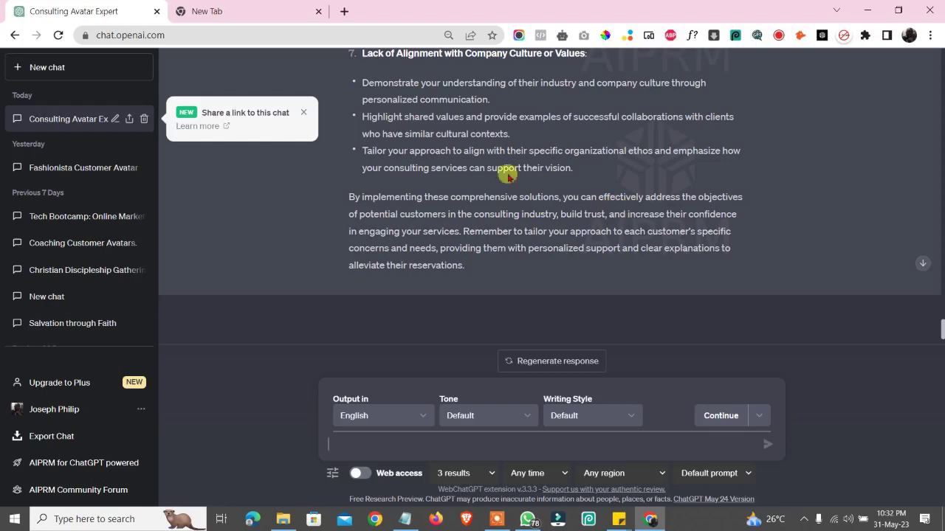
Step: In the second browser tab, open businessgrowth.com.ng/profitaccelerator without the preview parameters in the address
left_click(229, 12)
left_click(225, 31)
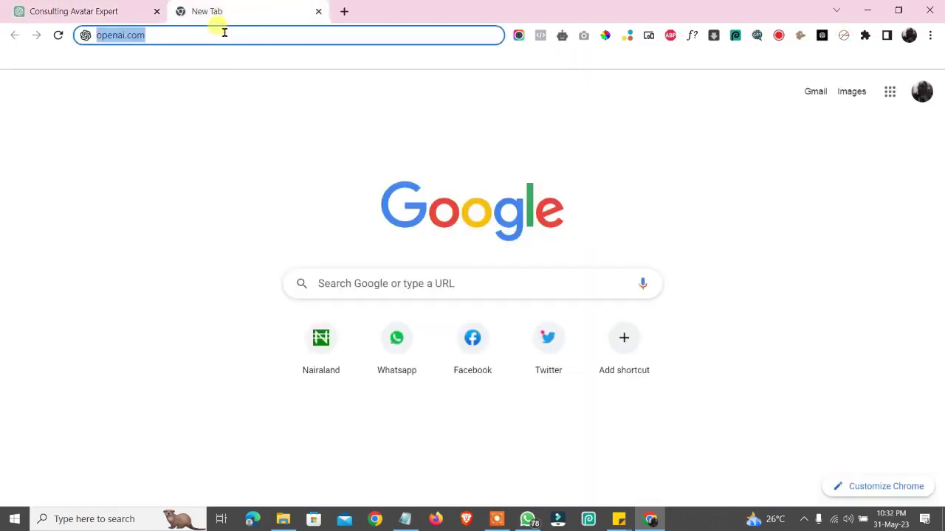
type("businessgrowth")
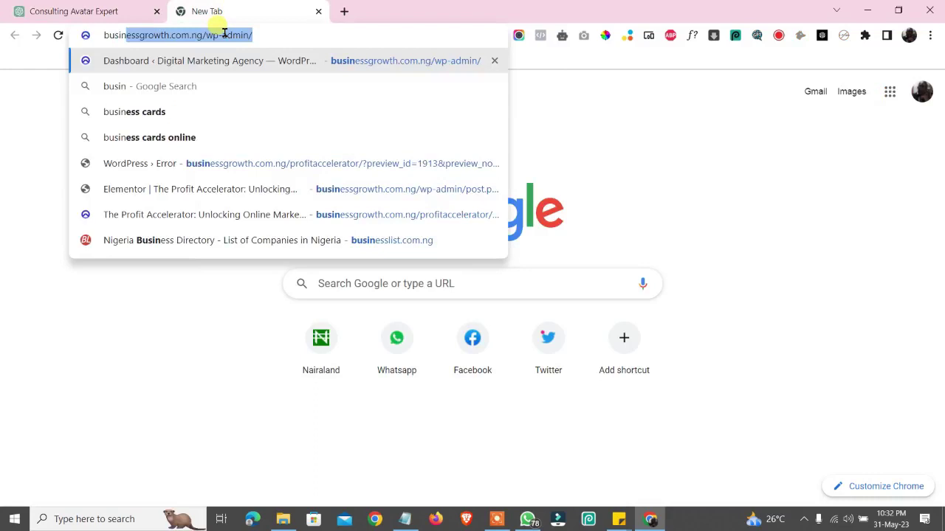
left_click(246, 214)
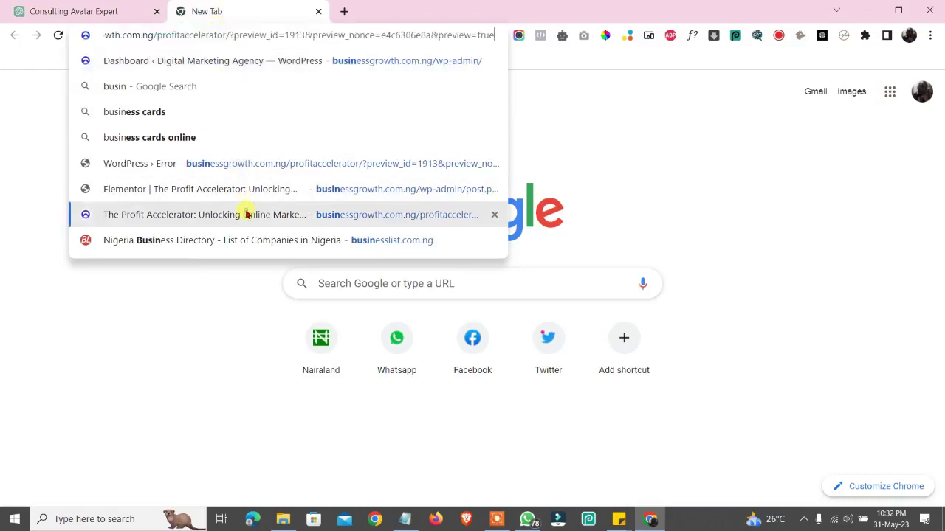
left_click_drag(269, 32, 512, 76)
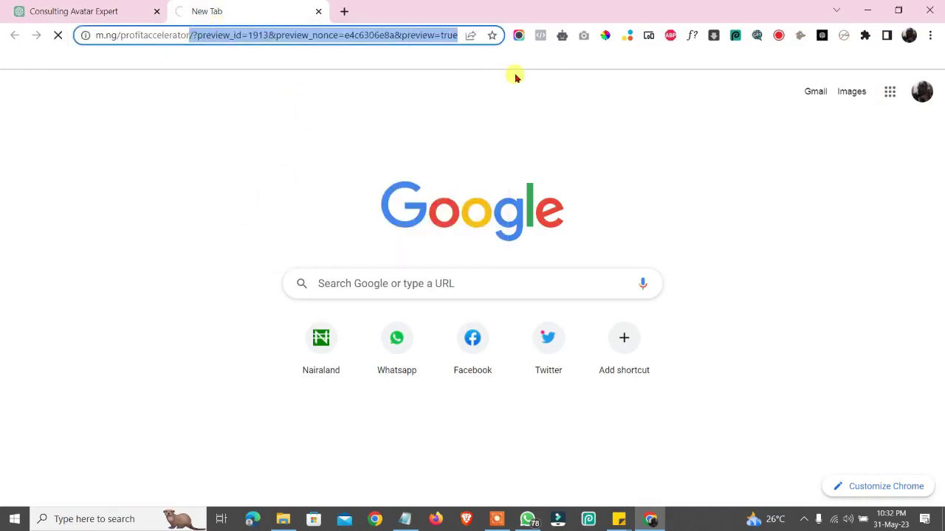
key("BackSpace")
key("Return")
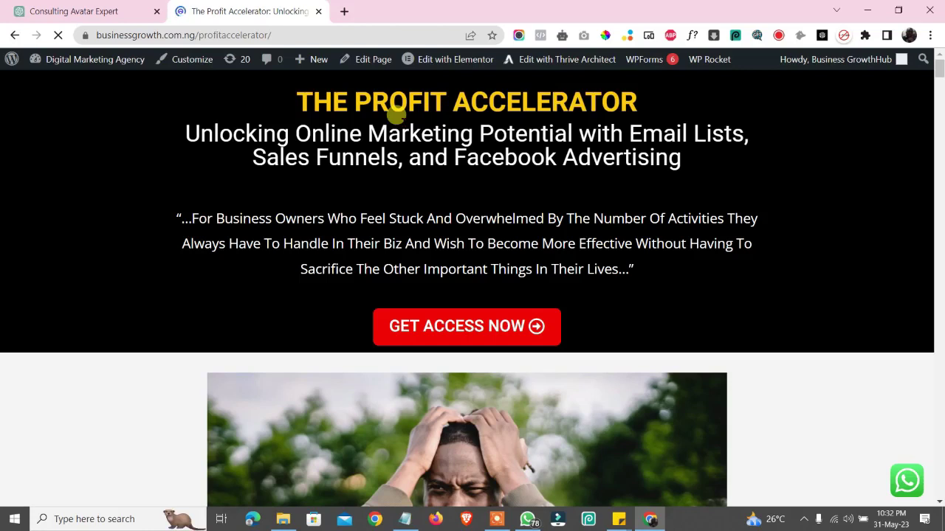
Step: Examine the Profit Accelerator sales page's copy, including its section on email lists, Facebook ads and sales funnels
scroll(402, 148, "down", 15)
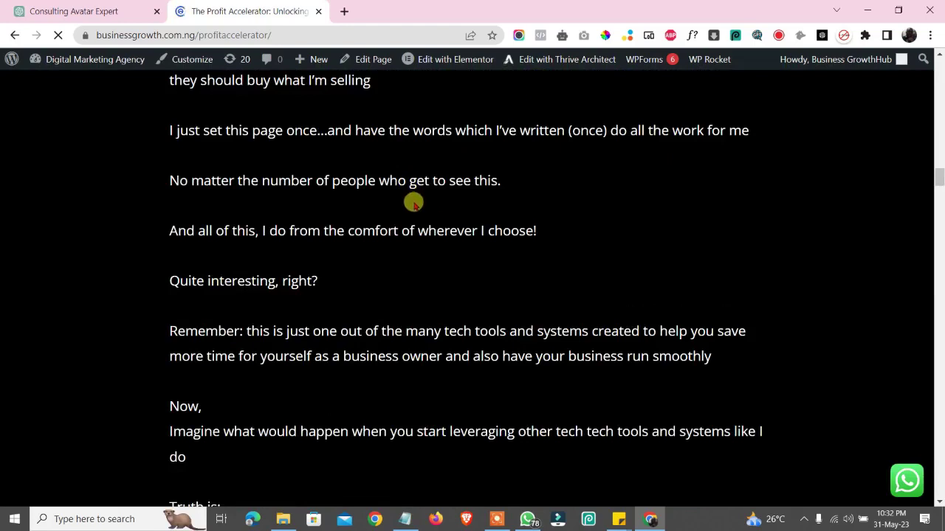
scroll(413, 203, "down", 10)
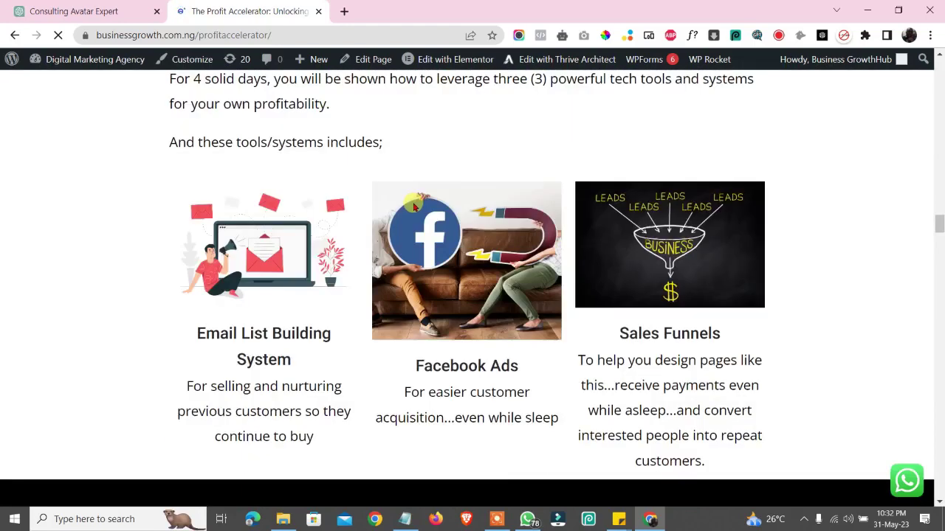
scroll(412, 205, "down", 5)
scroll(412, 206, "up", 5)
scroll(406, 221, "up", 10)
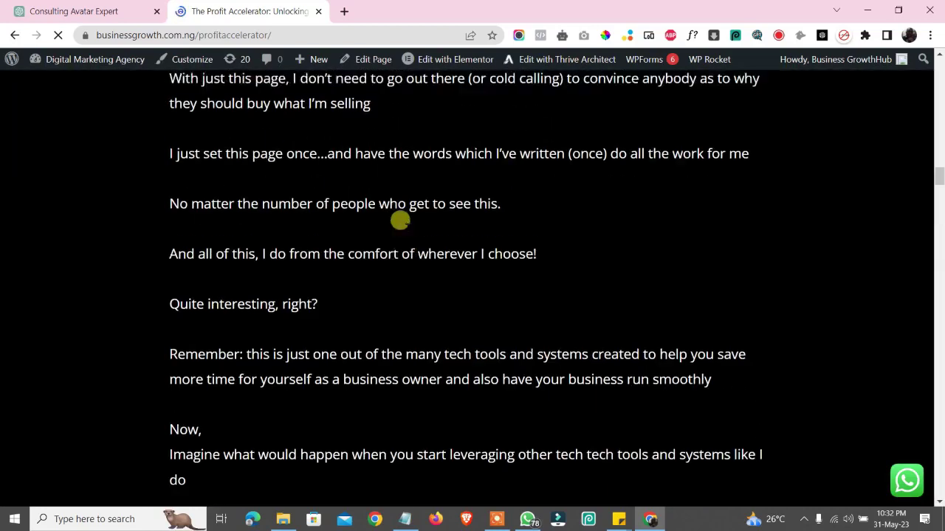
scroll(399, 220, "up", 10)
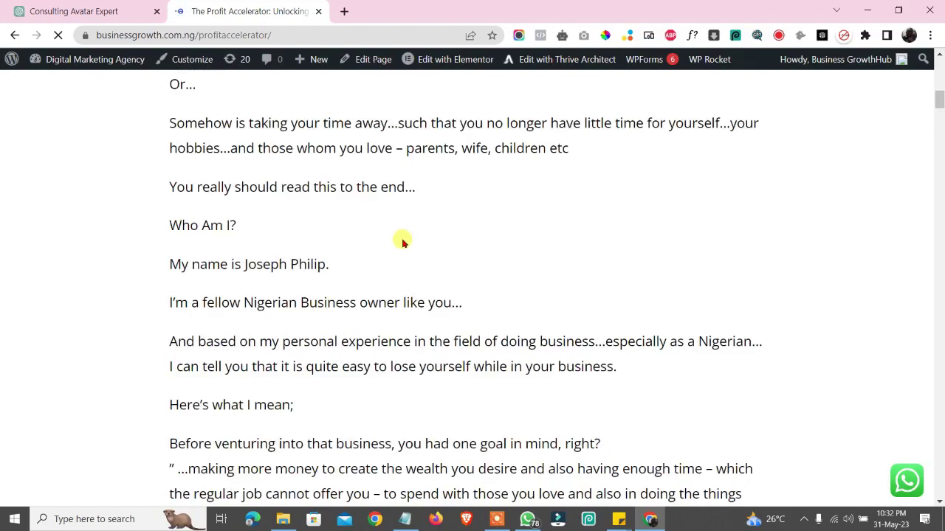